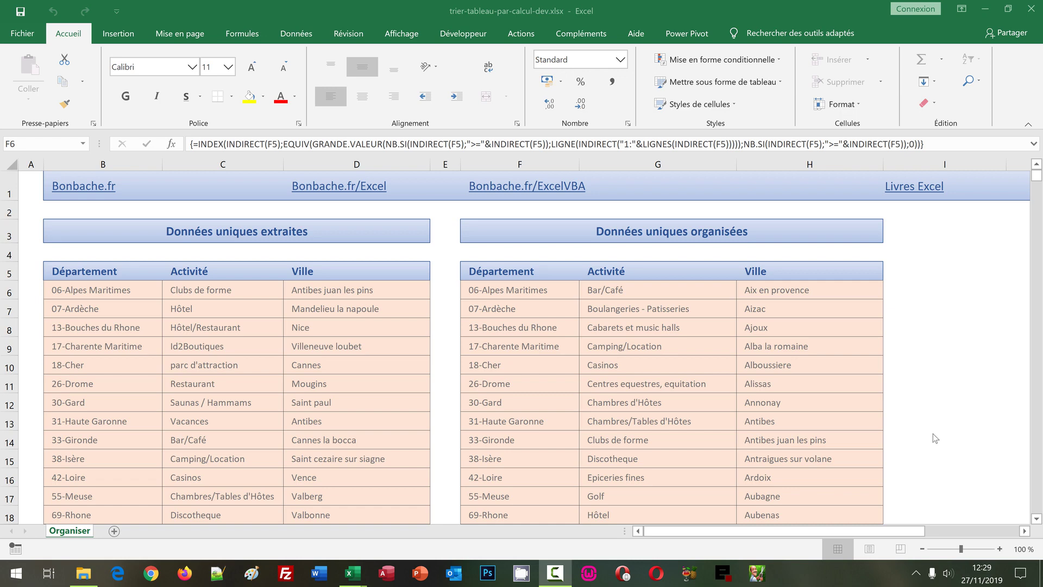
Step: Review the Département and Ville array formulas in the dev workbook, then switch to trier-tableau-par-calcul.xlsx
left_click(923, 403)
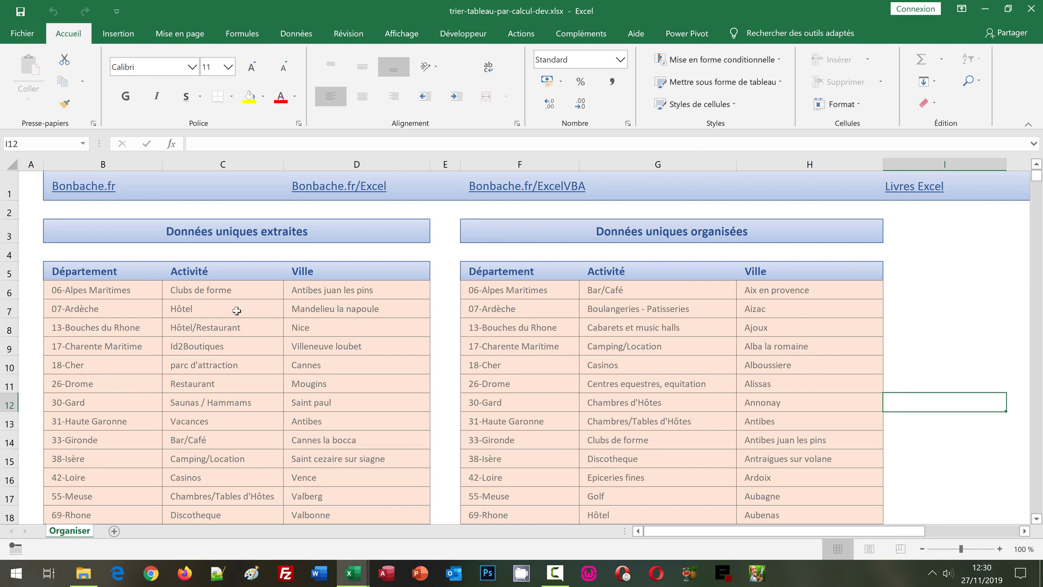
left_click(205, 298)
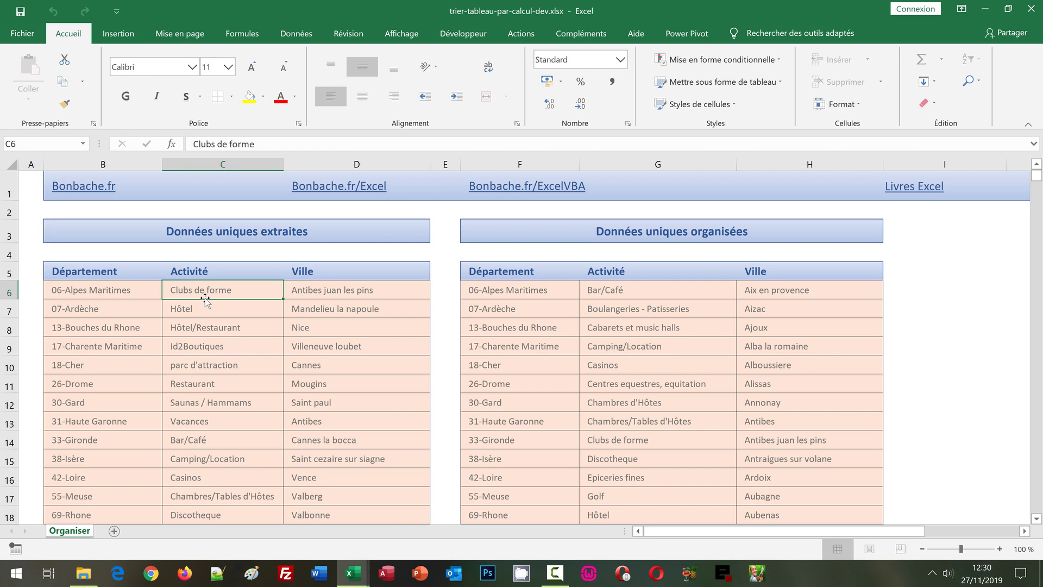
left_click(528, 327)
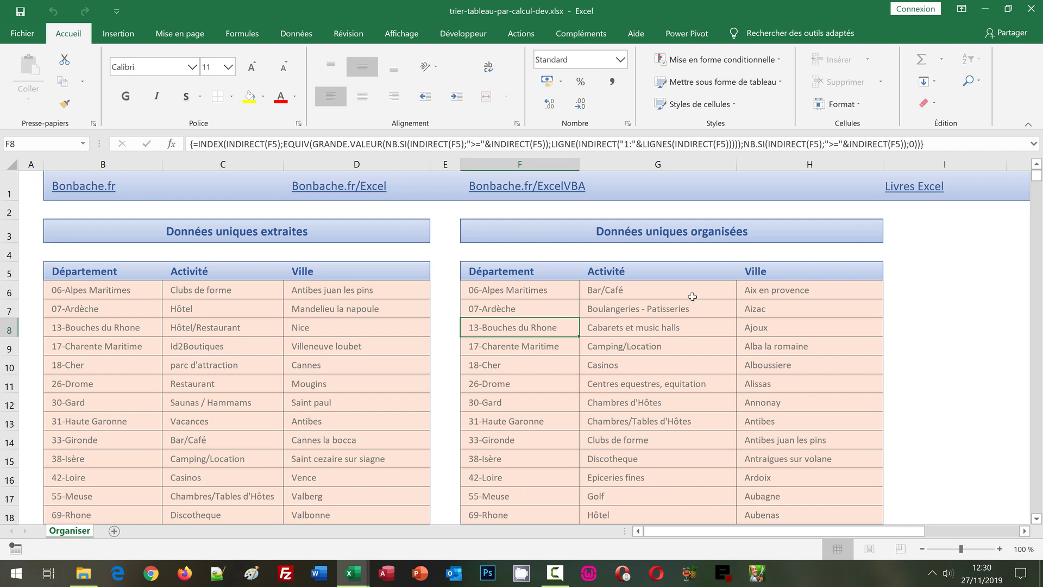
left_click(753, 292)
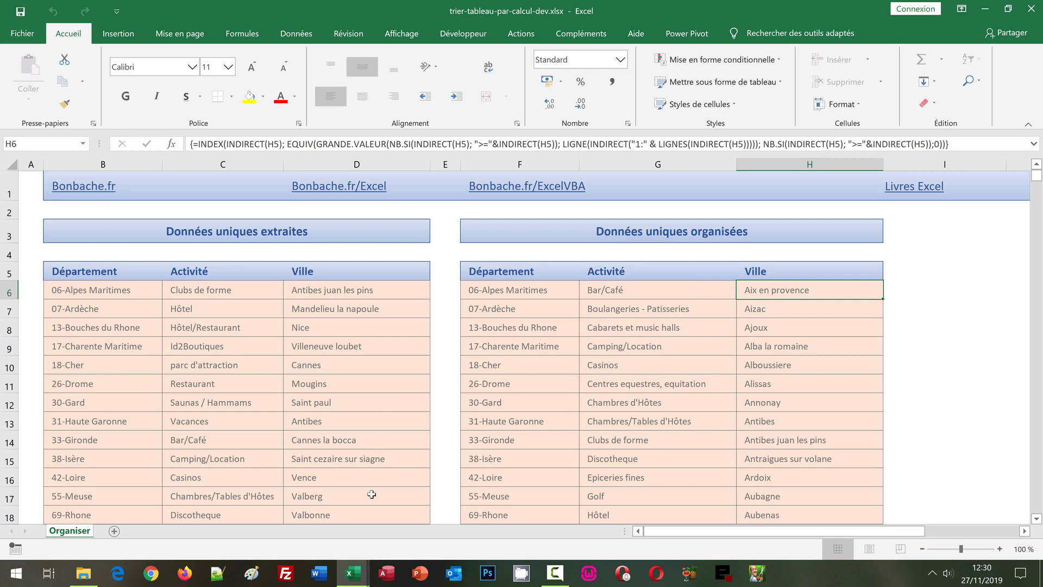
left_click(354, 576)
left_click(427, 510)
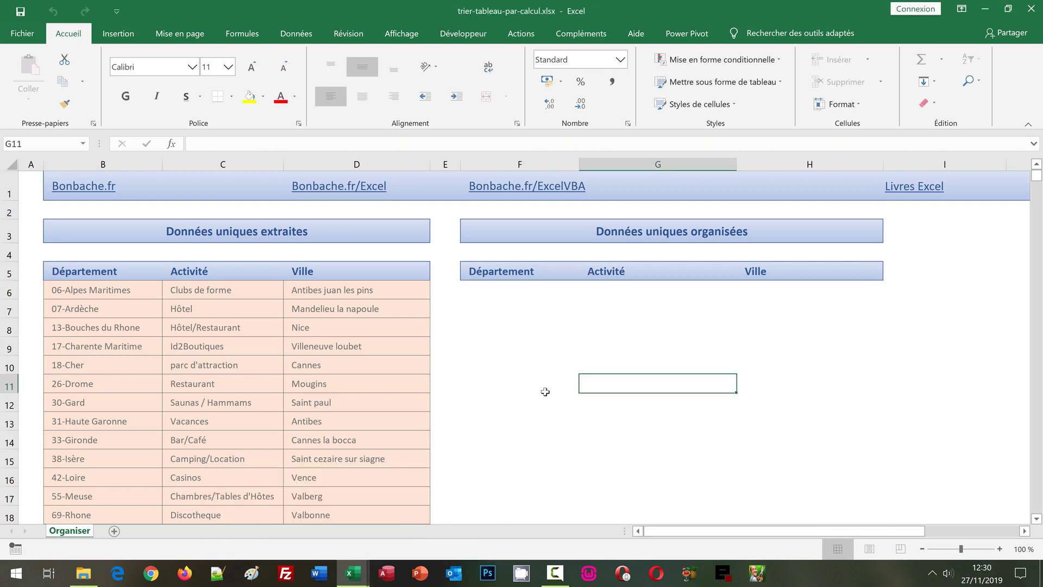
left_click(130, 340)
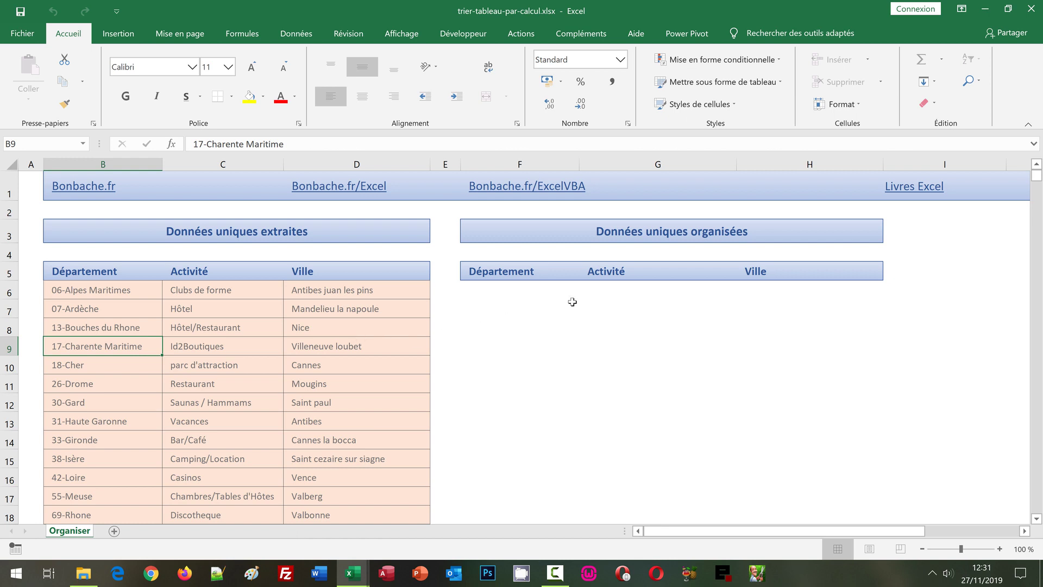
left_click(504, 291)
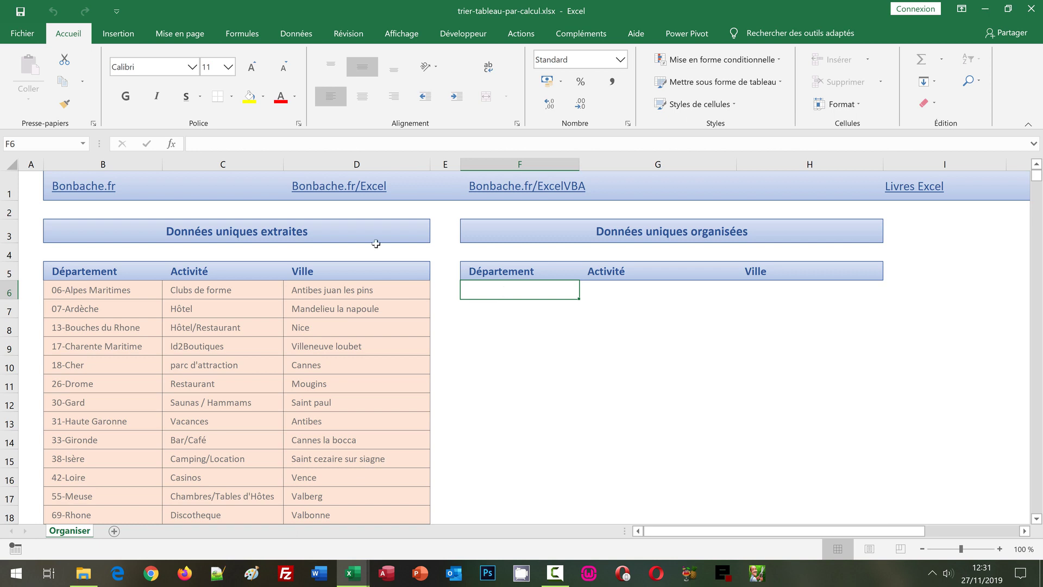
left_click(83, 144)
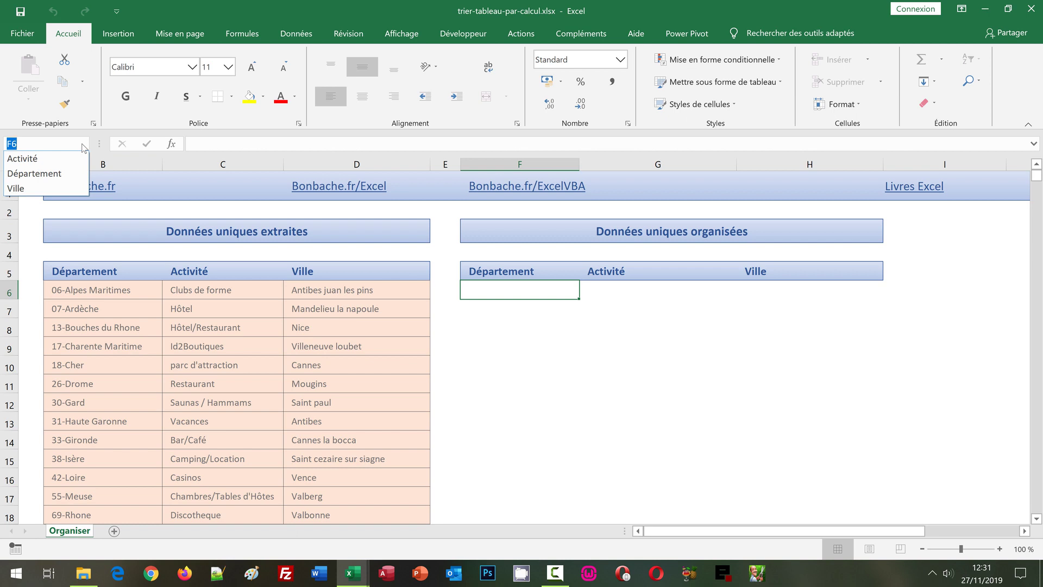
left_click(64, 173)
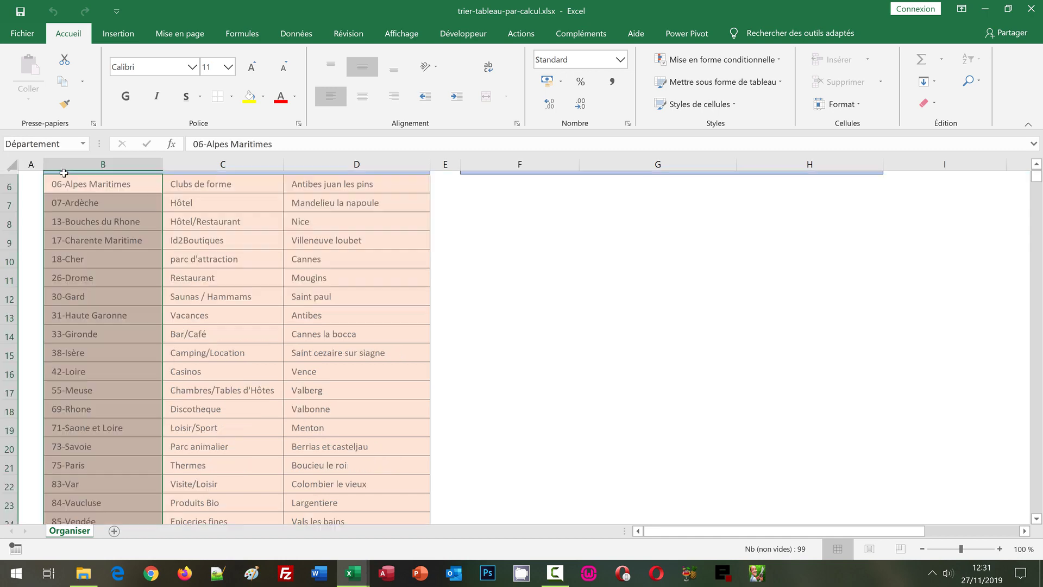
scroll(278, 248, "up", 2)
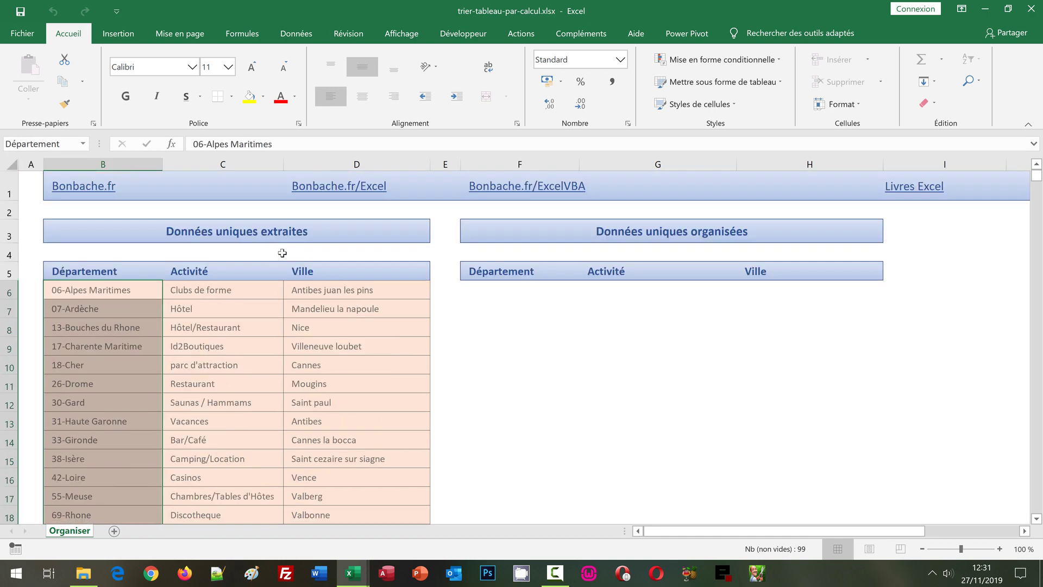
left_click(371, 295)
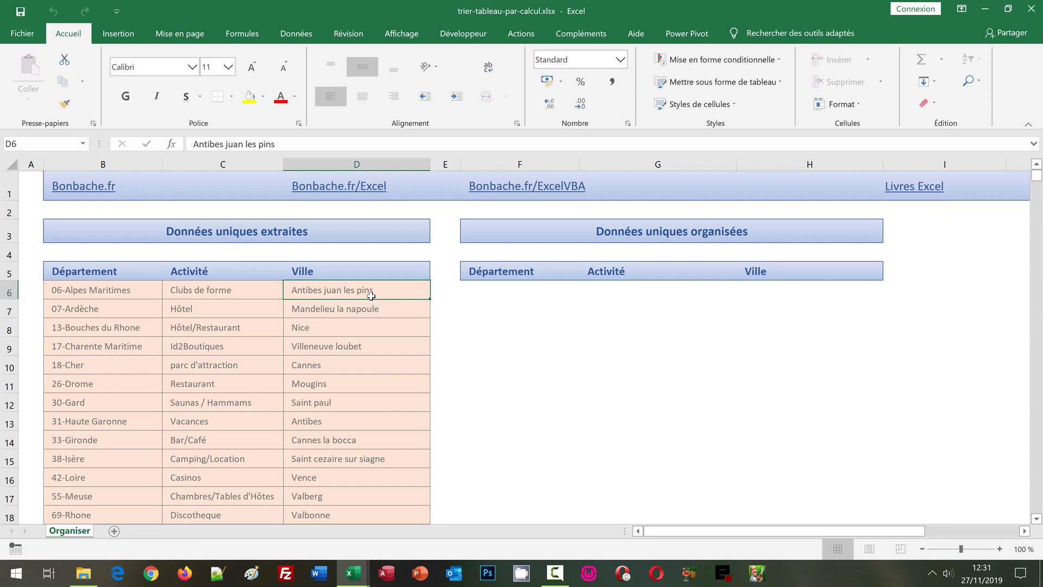
left_click(513, 291)
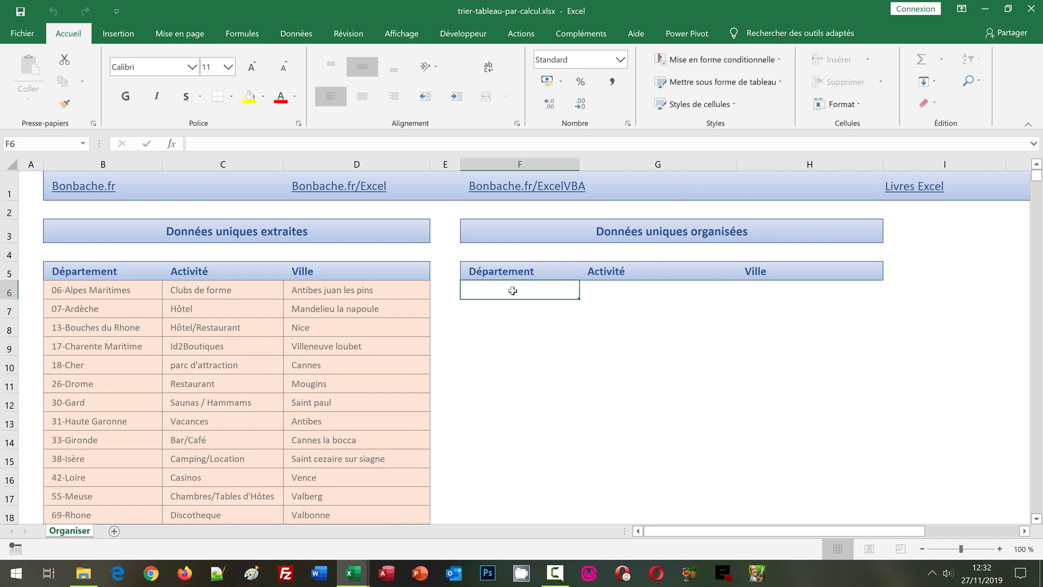
Step: Select the Département output cells from F6 down and start the formula =Index(Indirect(F5
left_click_drag(513, 291, 523, 523)
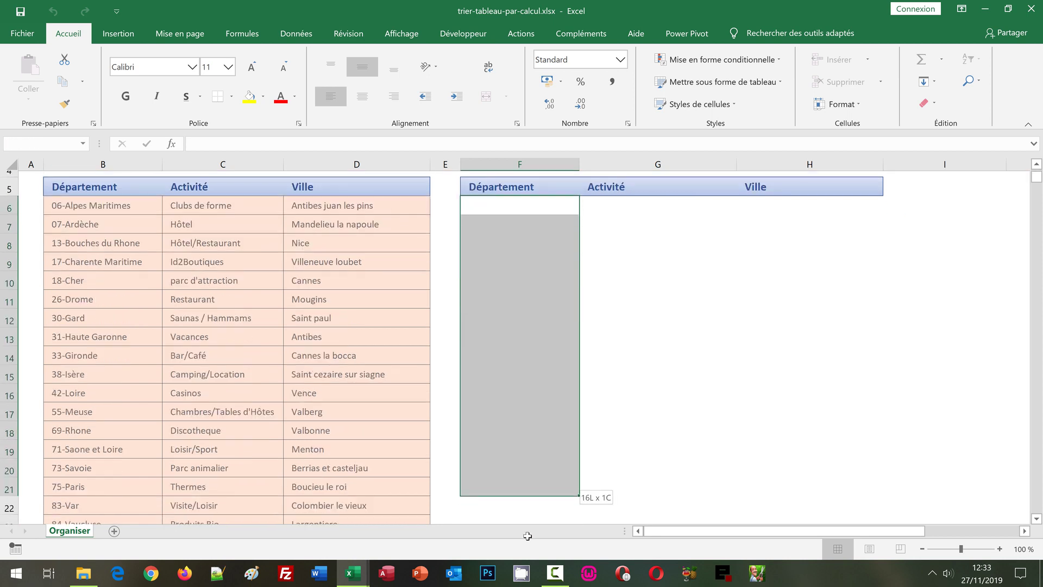
mouse_move(523, 523)
left_mouse_down()
mouse_move(535, 524)
mouse_move(537, 493)
left_mouse_up()
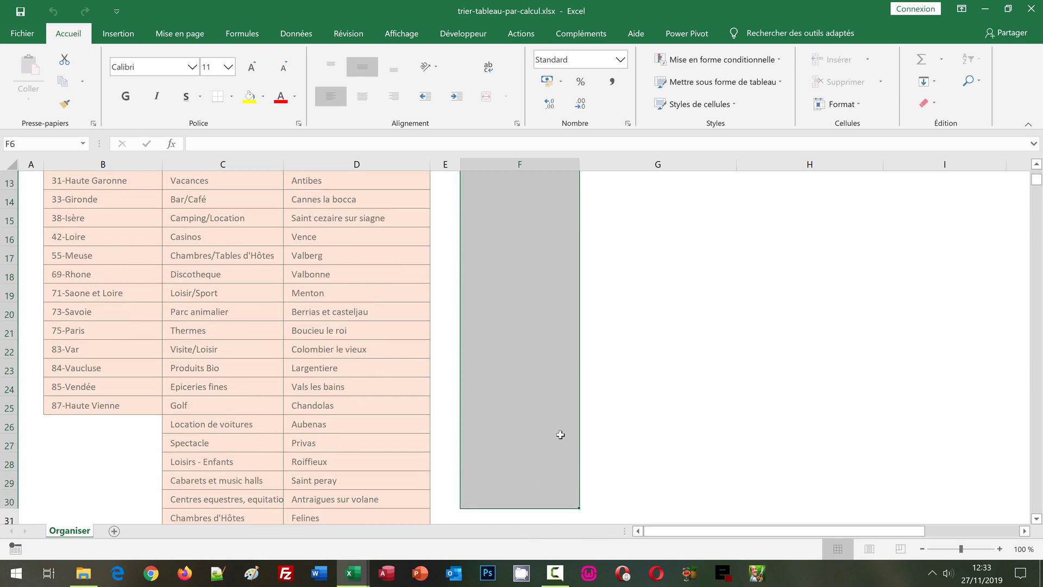
scroll(560, 434, "up", 1)
scroll(560, 435, "up", 3)
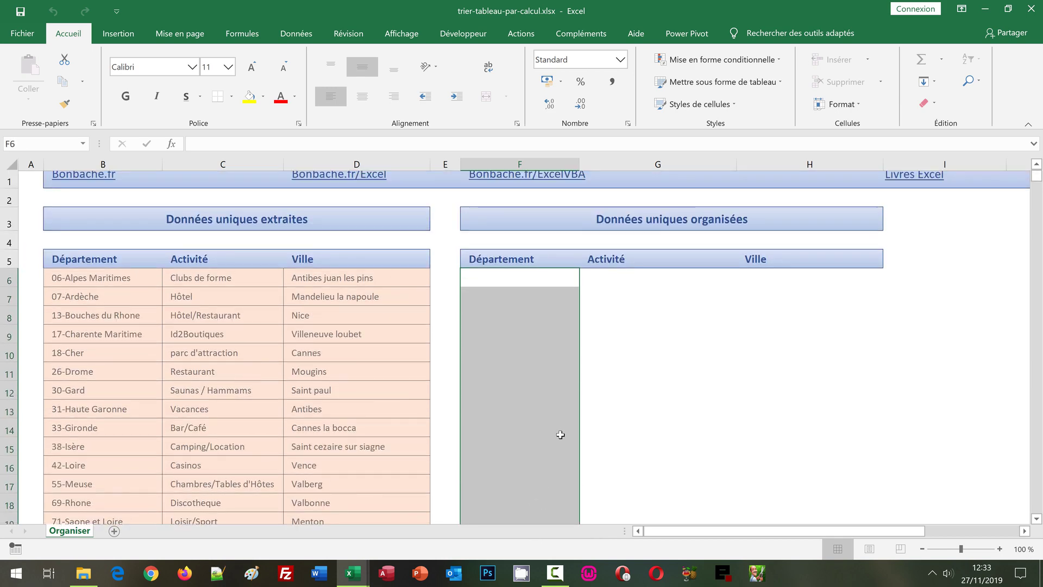
type("=")
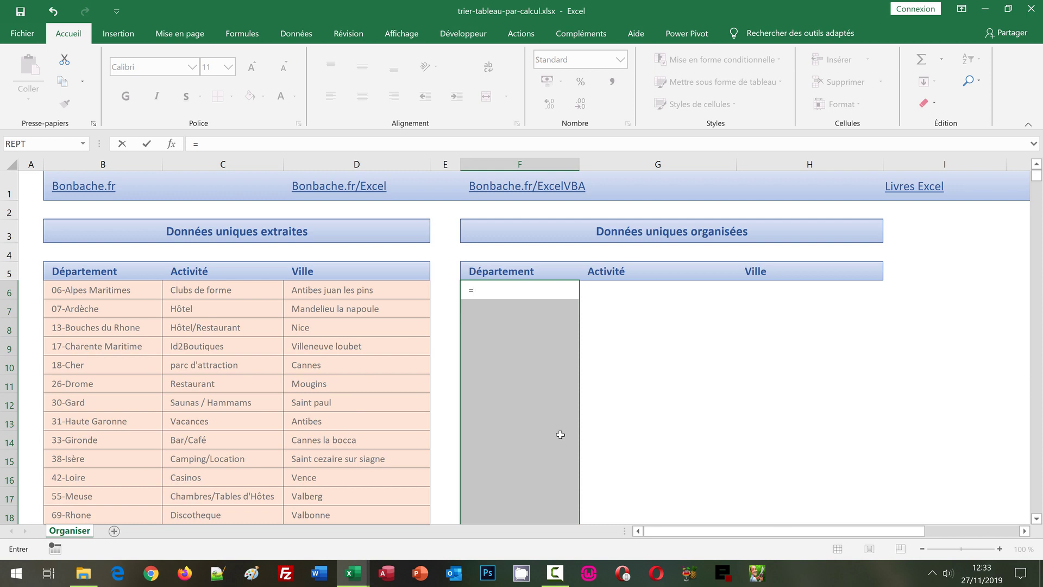
type("In")
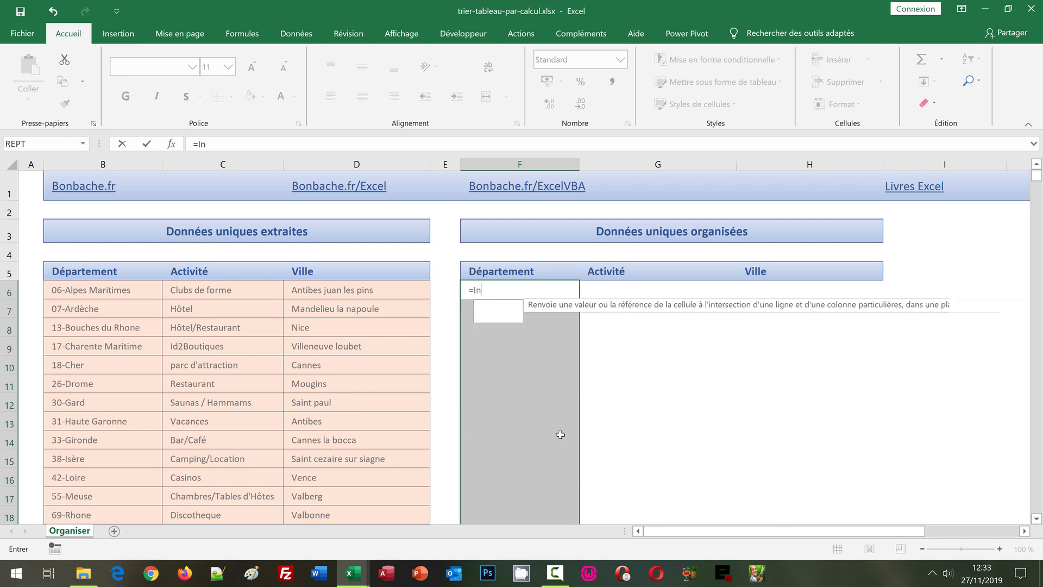
type("dex(")
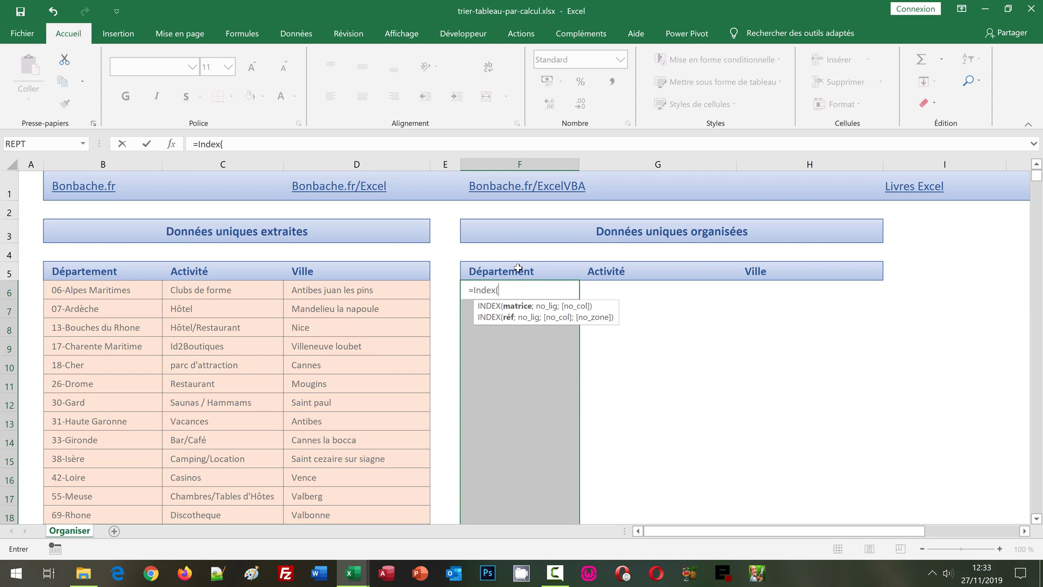
type("Indi")
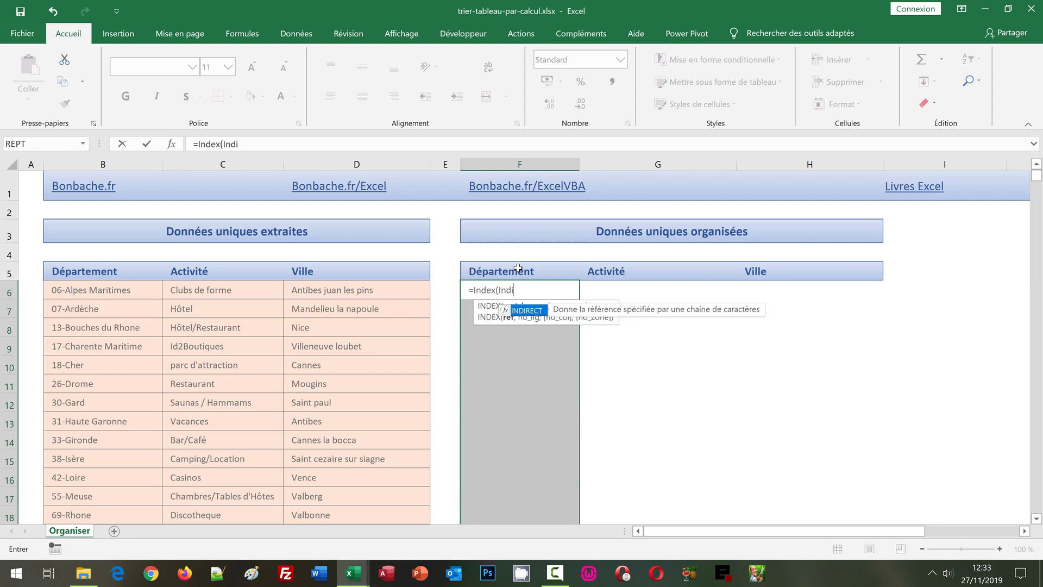
type("rect(")
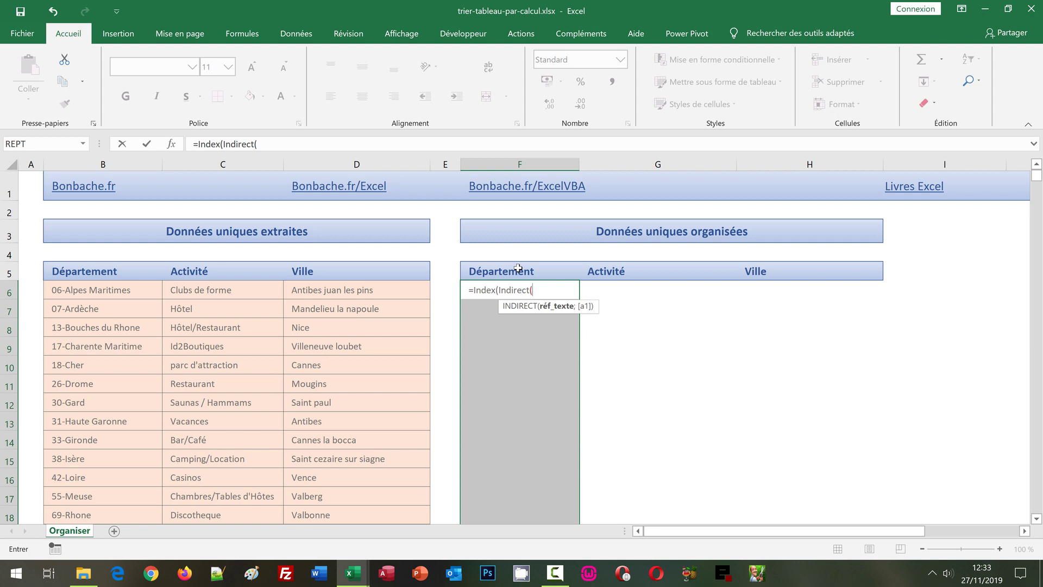
left_click(518, 269)
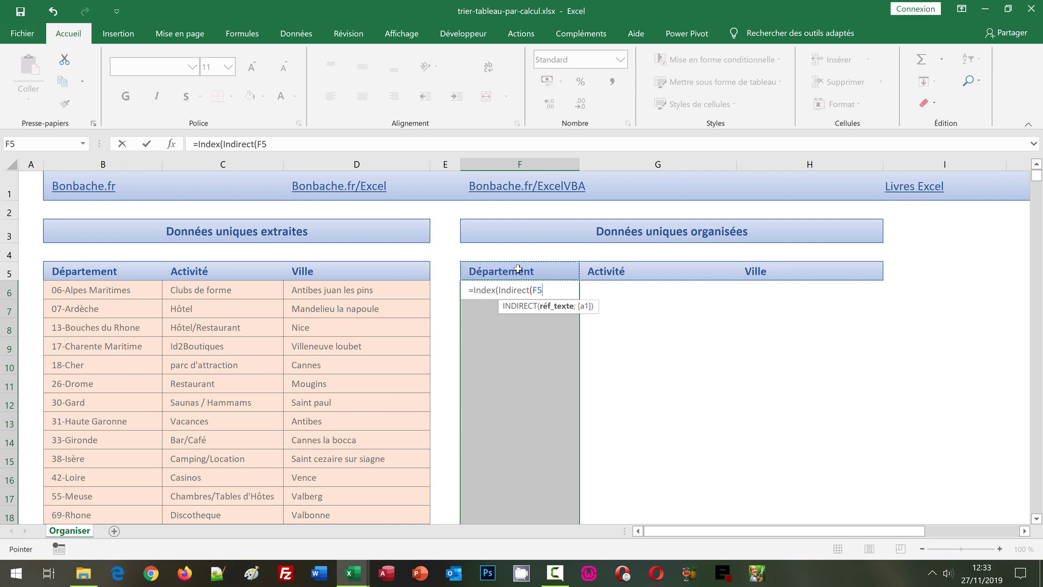
Step: Extend the formula with ;Equiv(Grande.Valeur(Nb.Si(Indirect(F5);">=" & Indirect(F5)), referencing F5 twice
type(")")
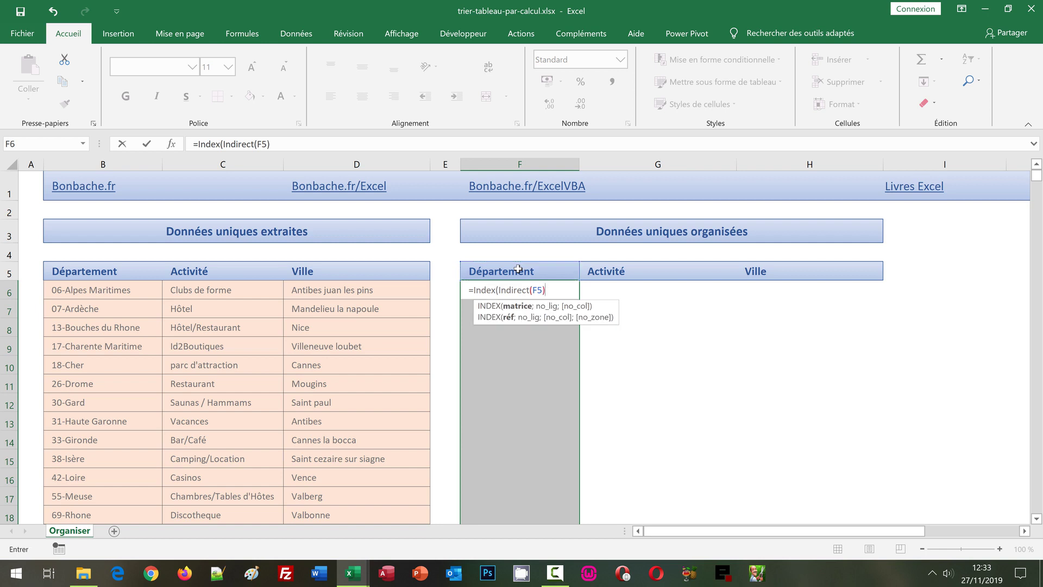
type(";")
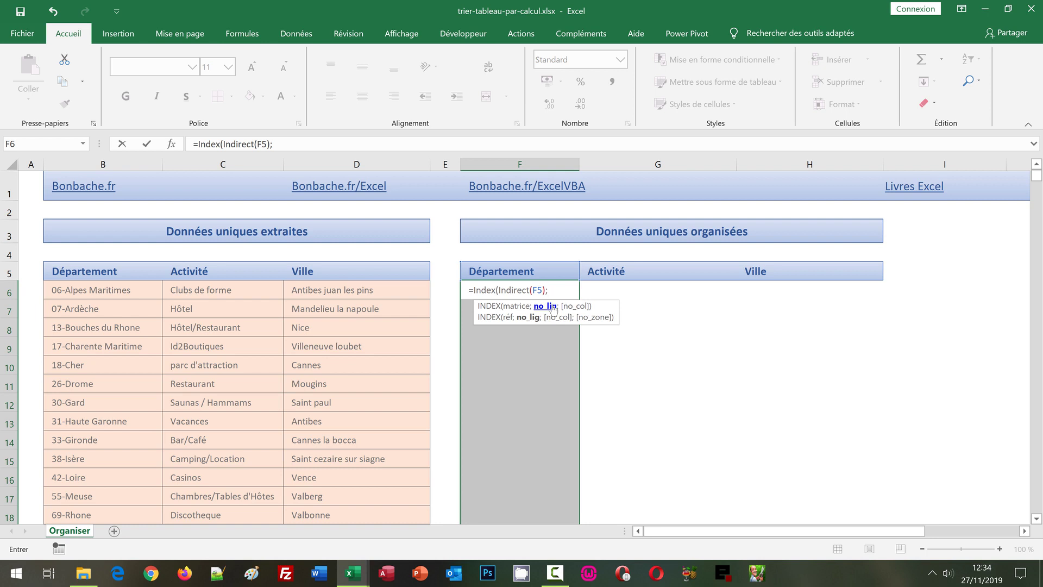
type("Eq")
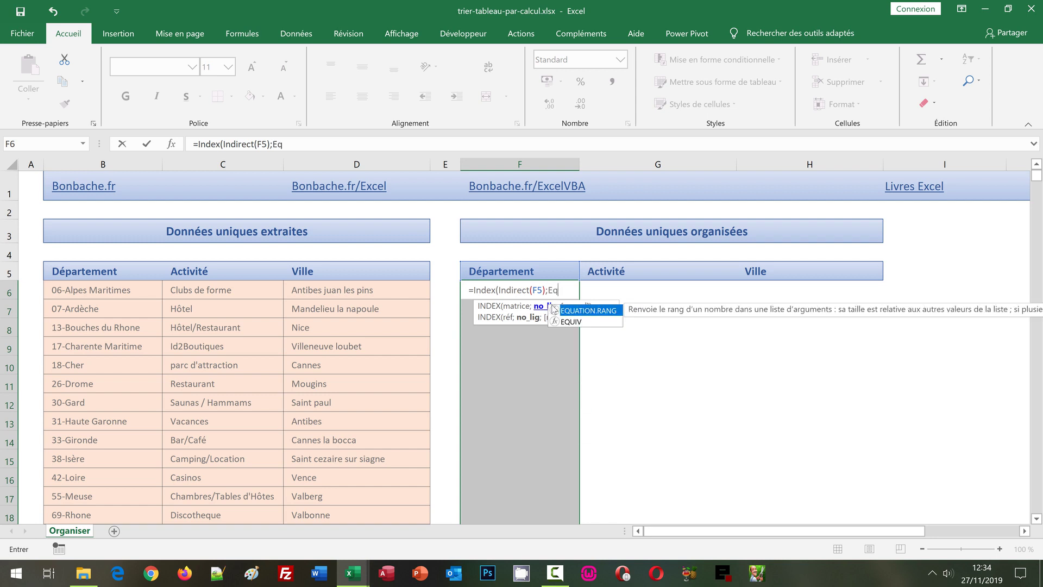
type("uiv")
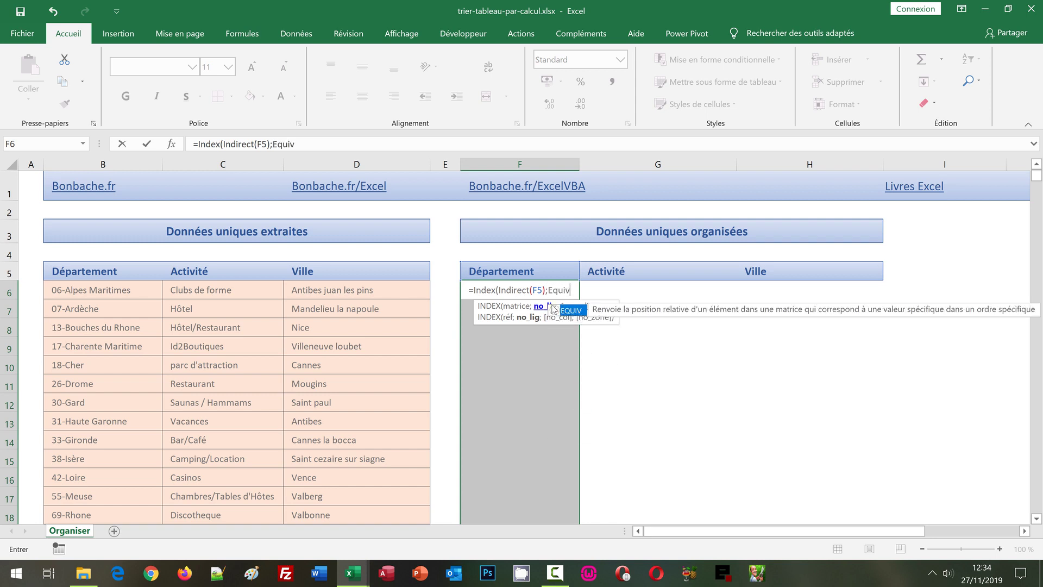
type("(")
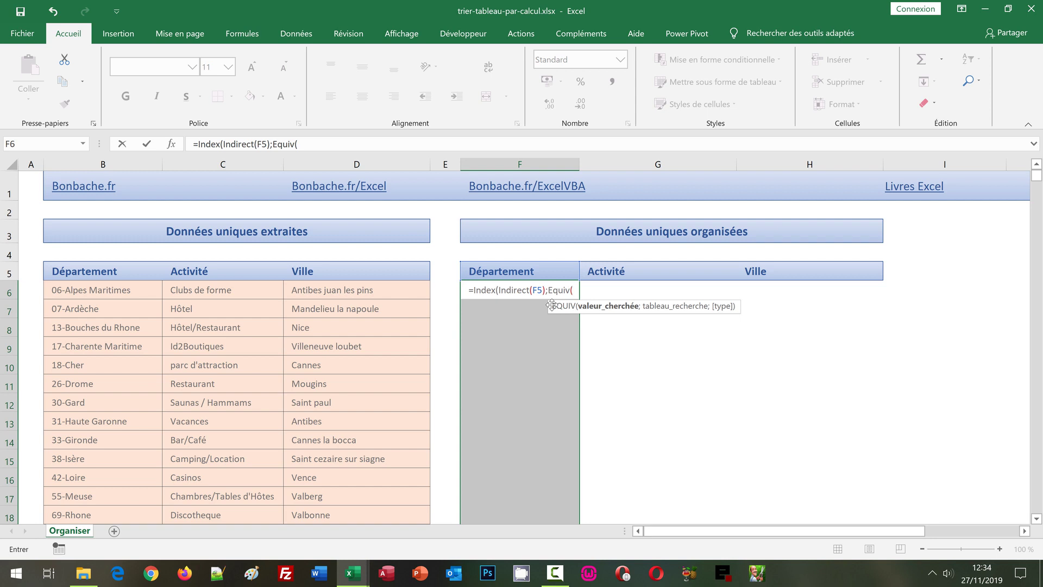
type("Gran")
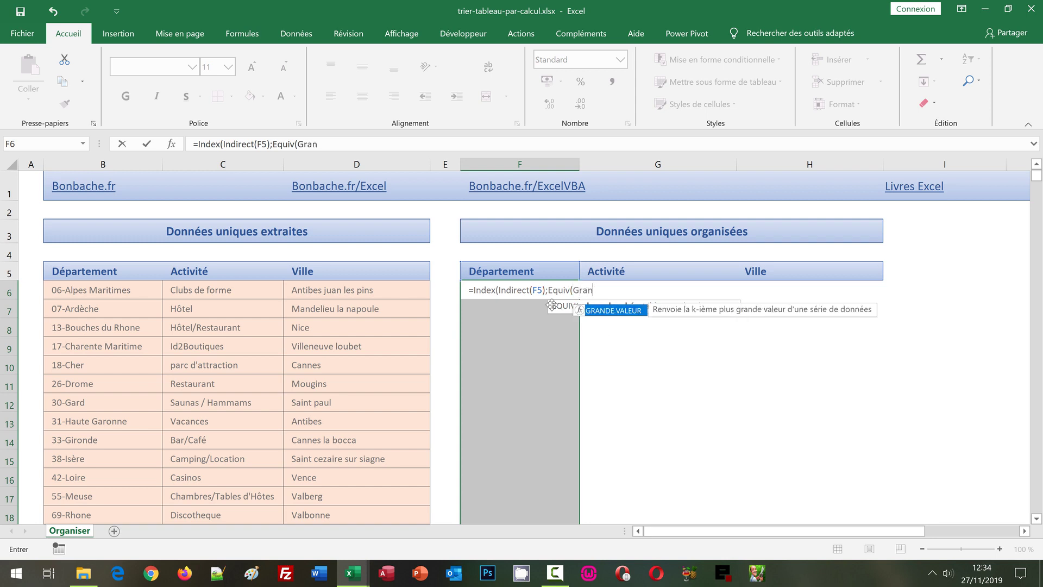
type("de.V")
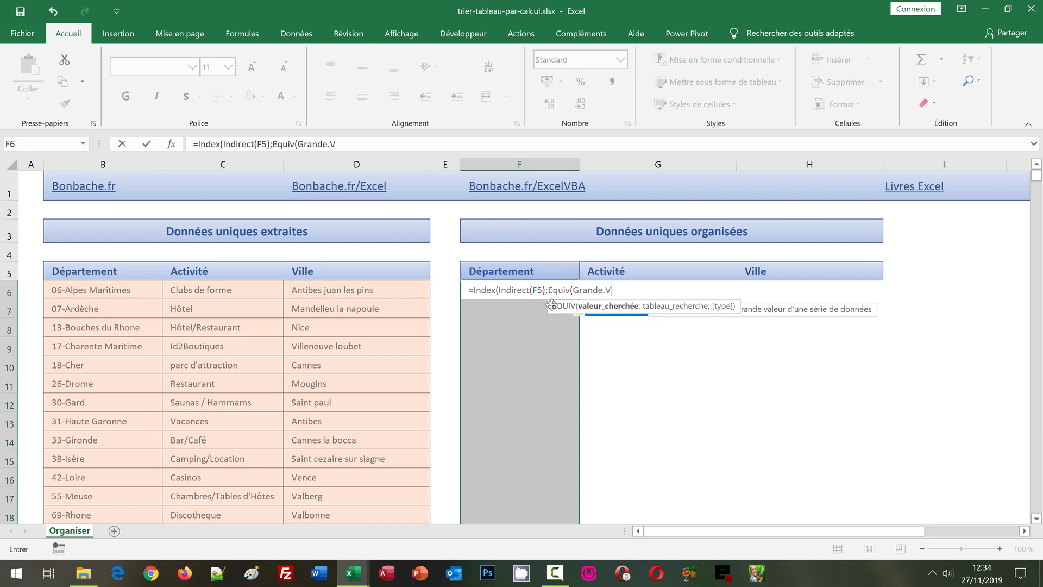
type("aleur(")
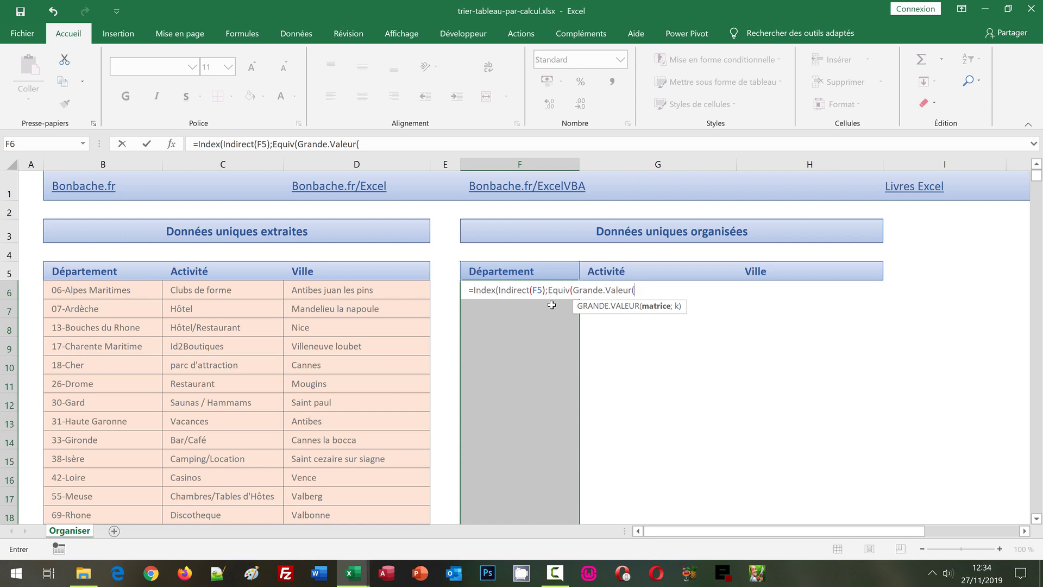
type("Nb")
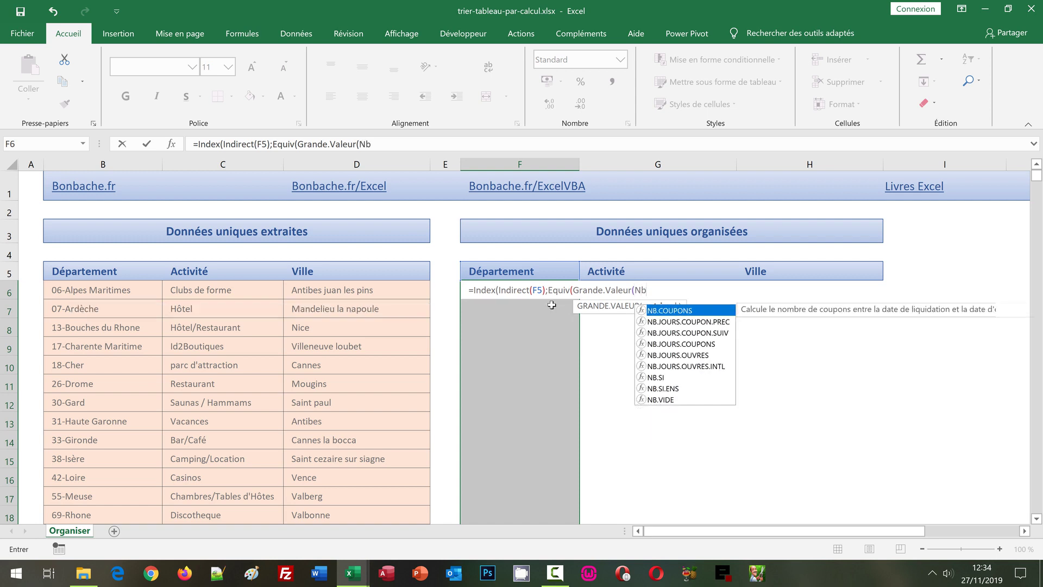
type(".Si(")
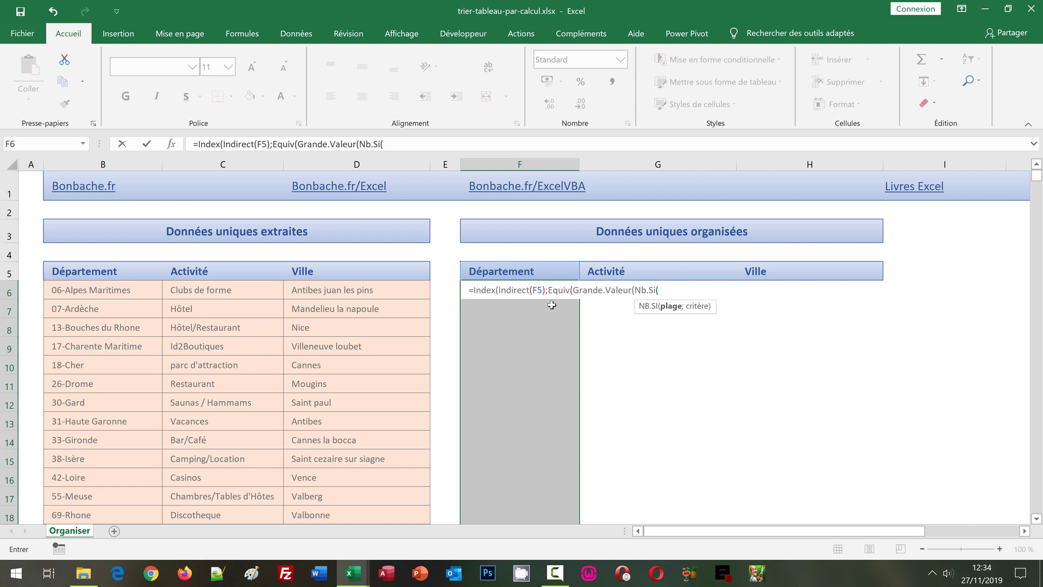
type("Indir")
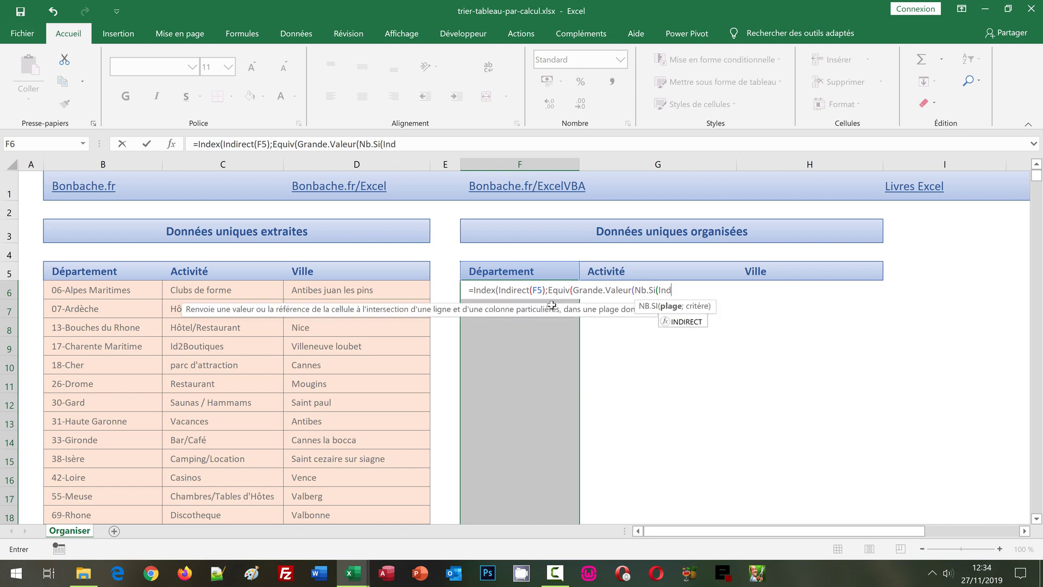
type("ect(")
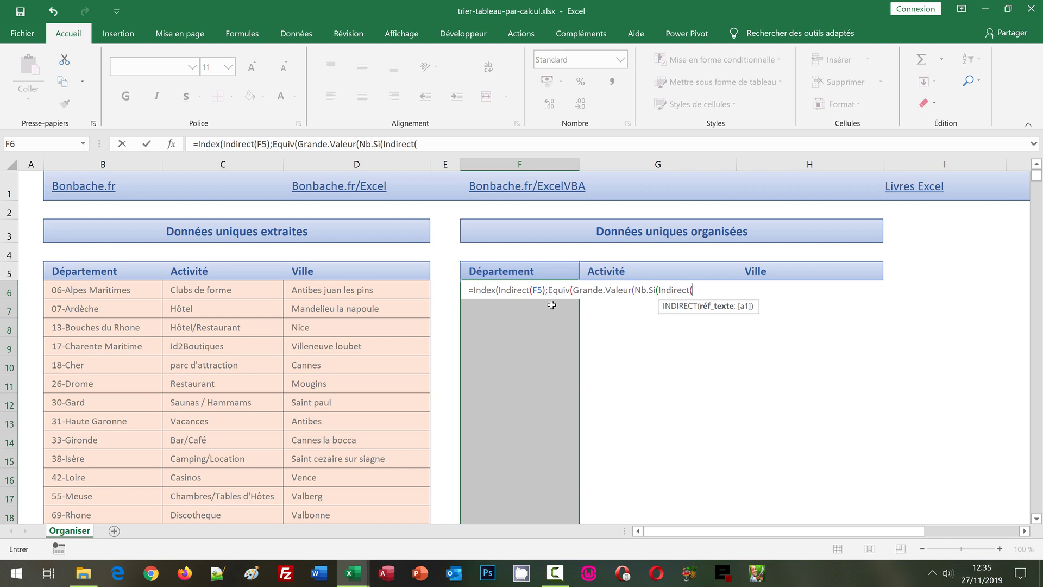
left_click(535, 270)
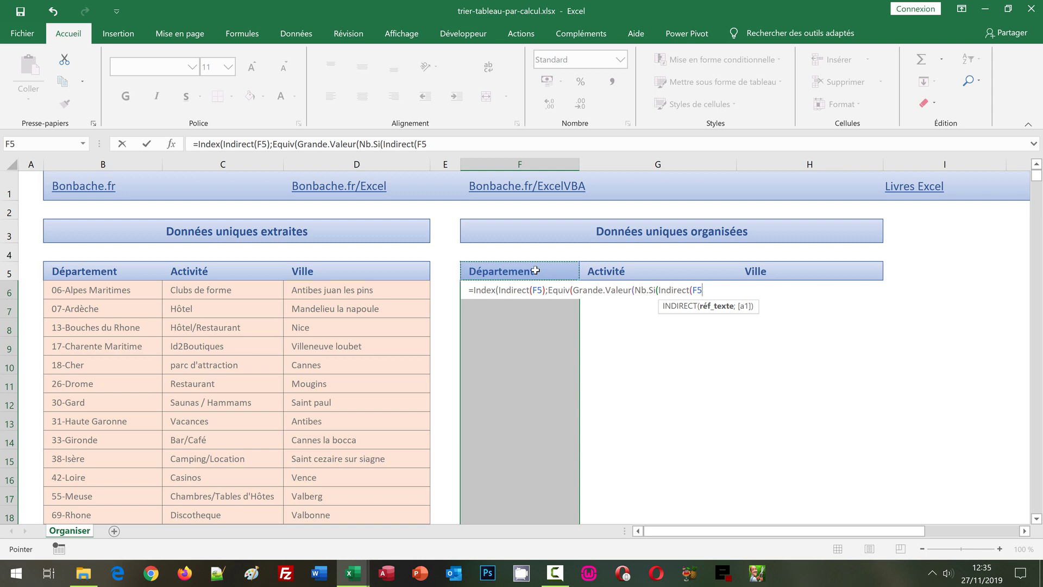
type(")")
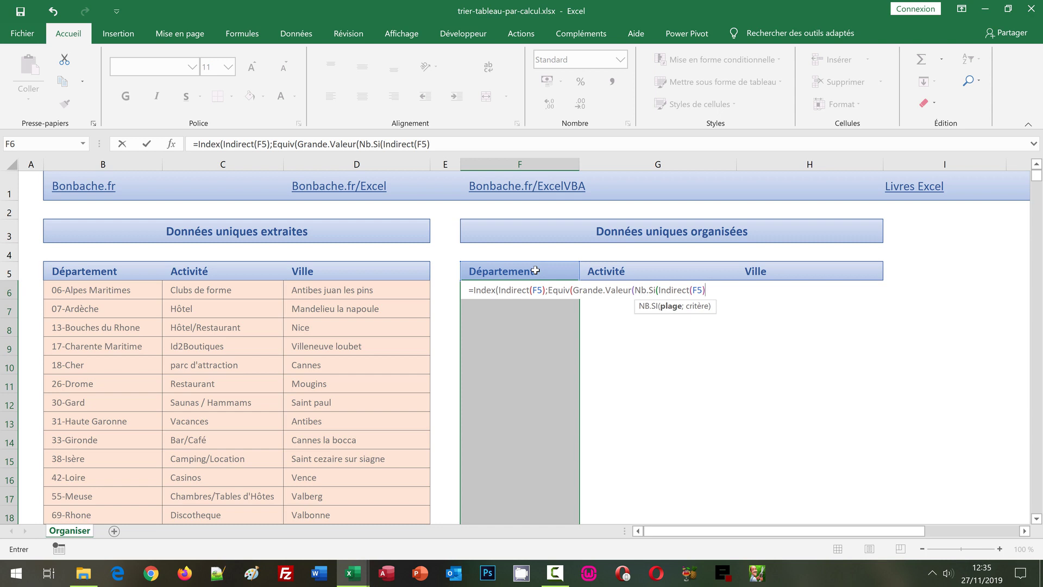
type(";")
type("\"")
type(">=")
type("\" ")
type("& ")
type("Indir")
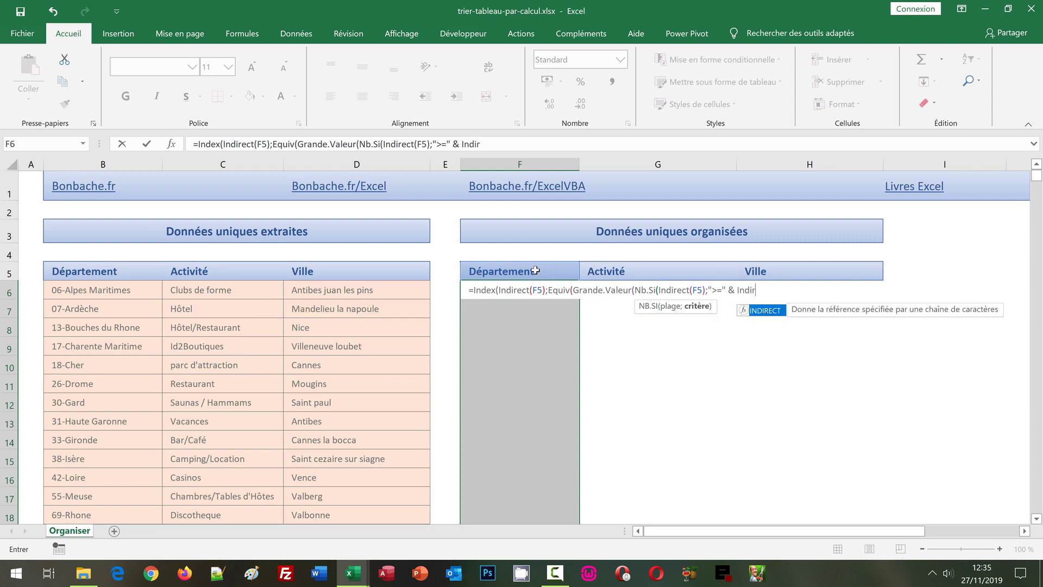
type("ect(")
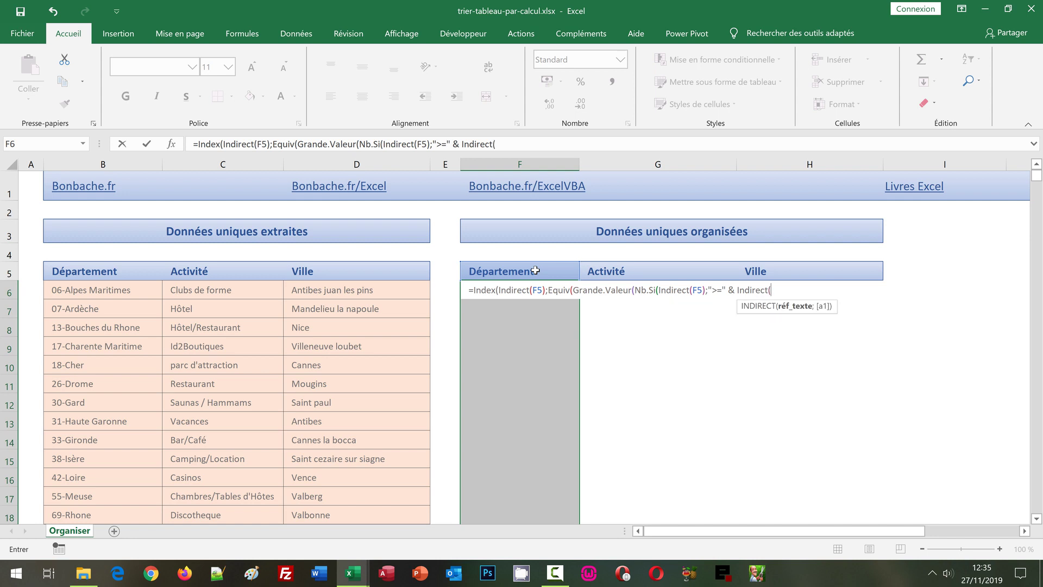
left_click(536, 270)
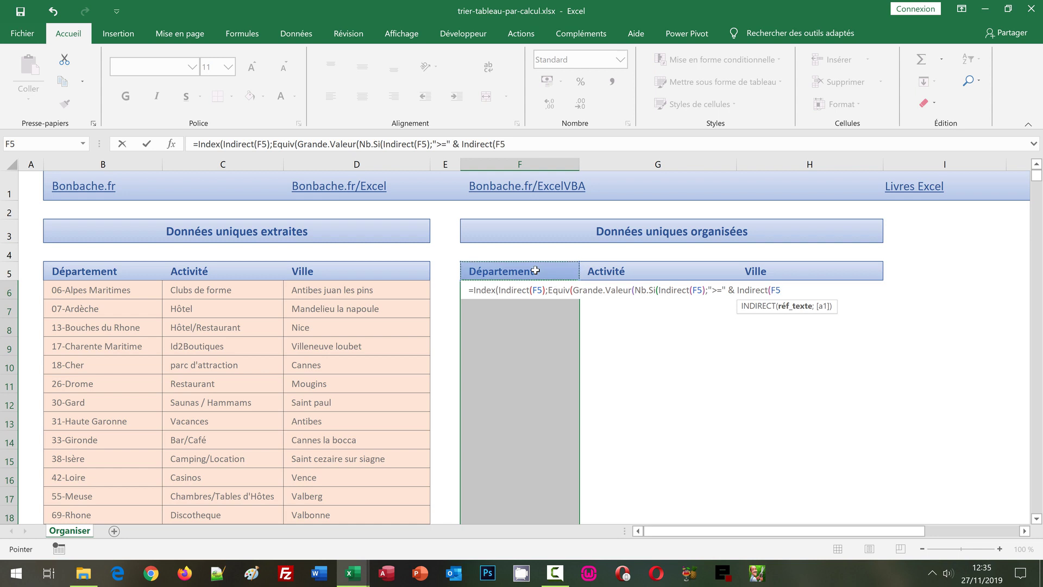
type(")")
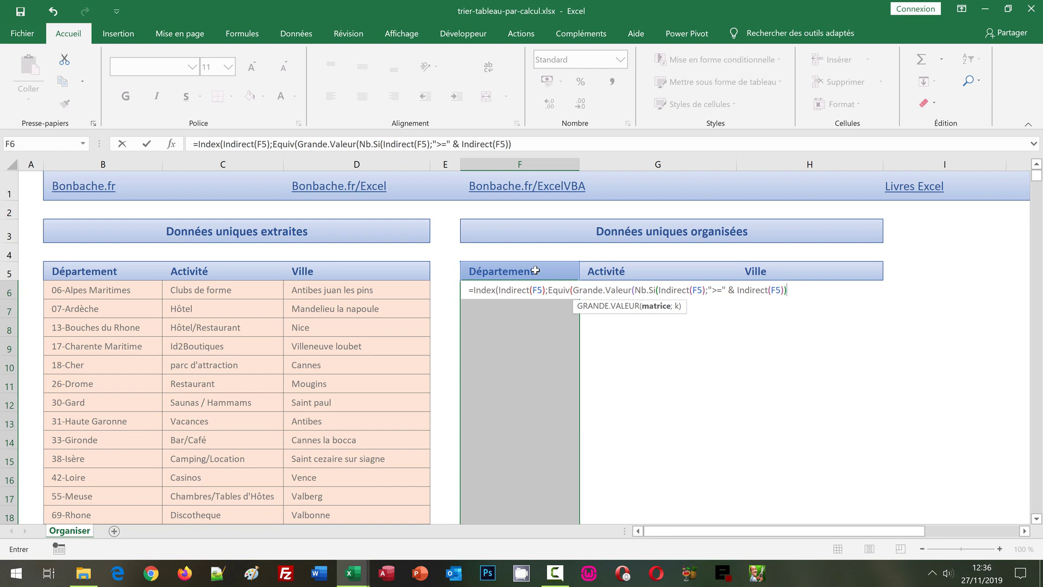
Step: Append ;Ligne(Indirect("1:" & Lignes(Indirect( as the second GRANDE.VALEUR argument
type(";")
type("Ligne")
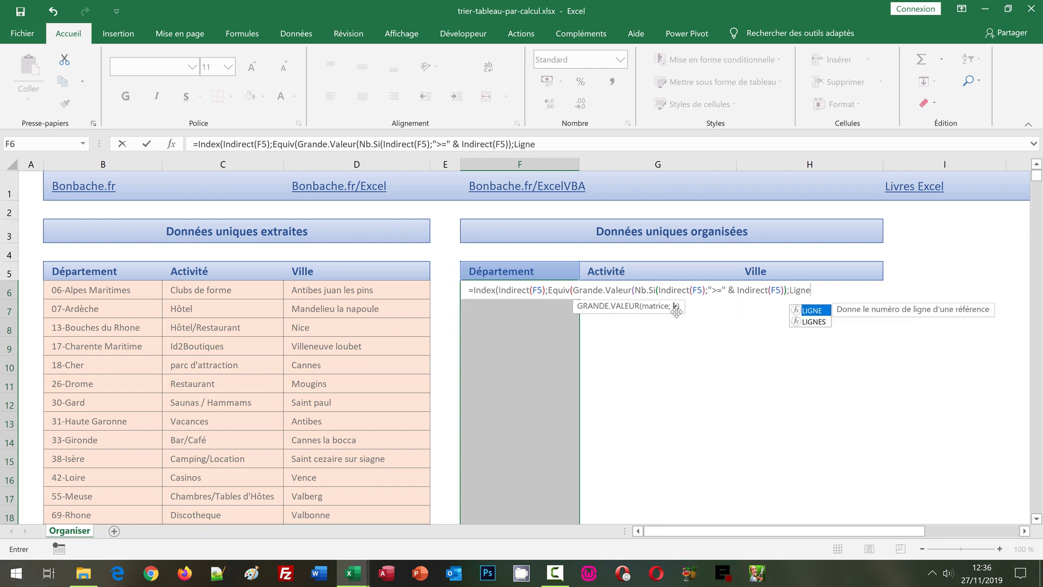
type("(")
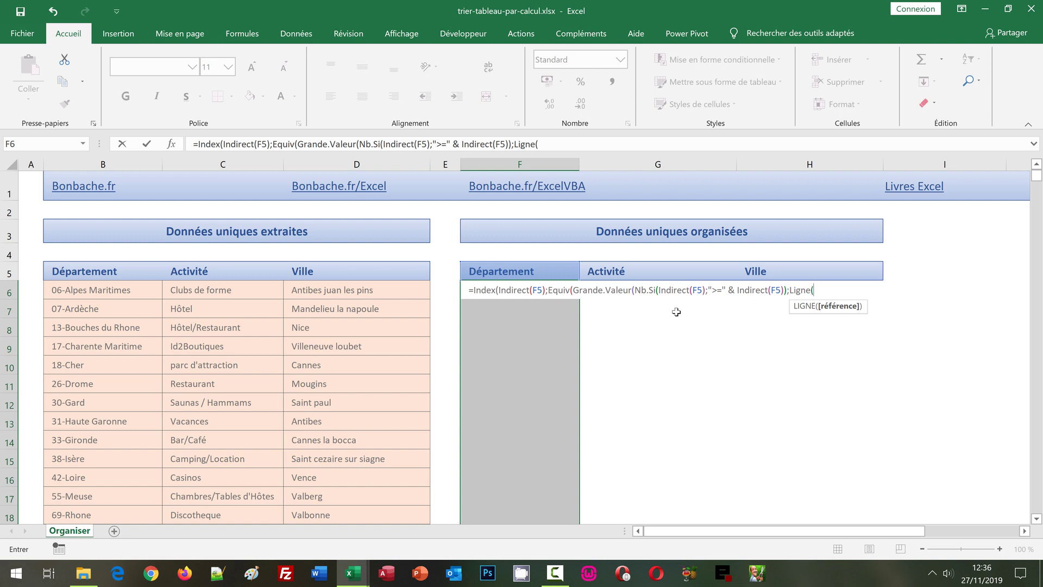
type("Ind")
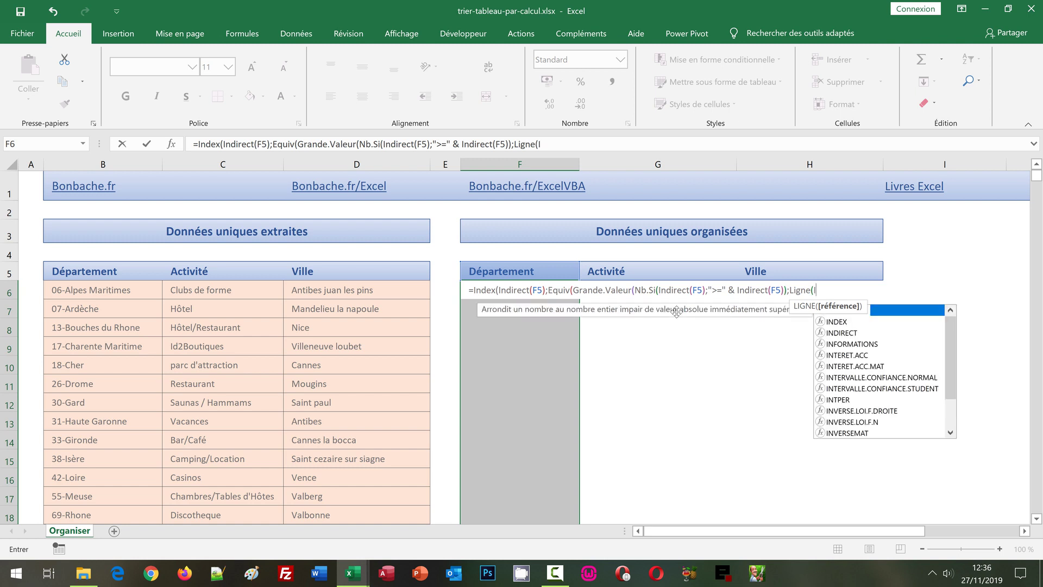
type("irect(")
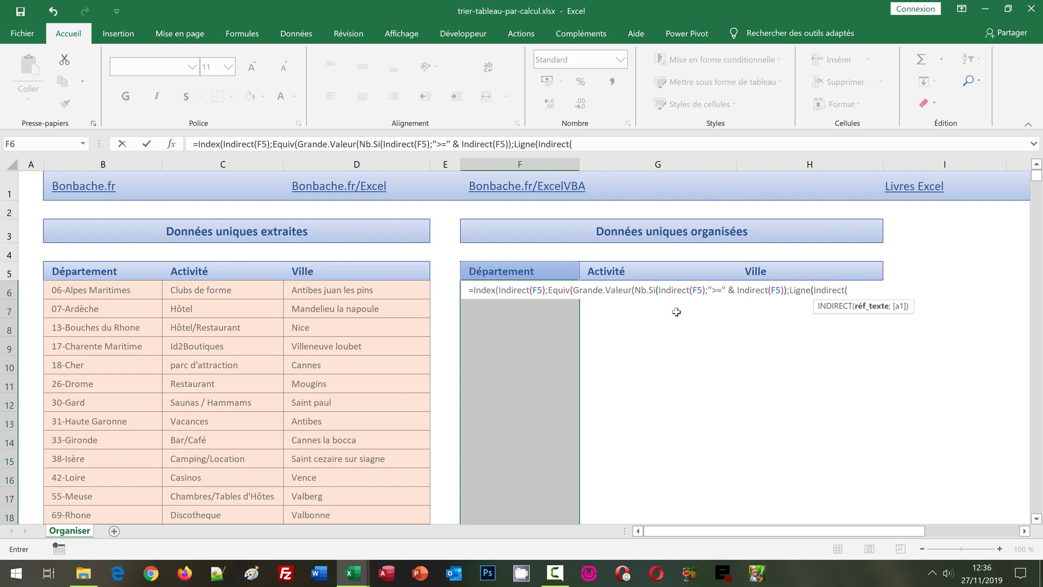
type("\"")
type("1:")
type("\"")
type("&")
type("Lignes")
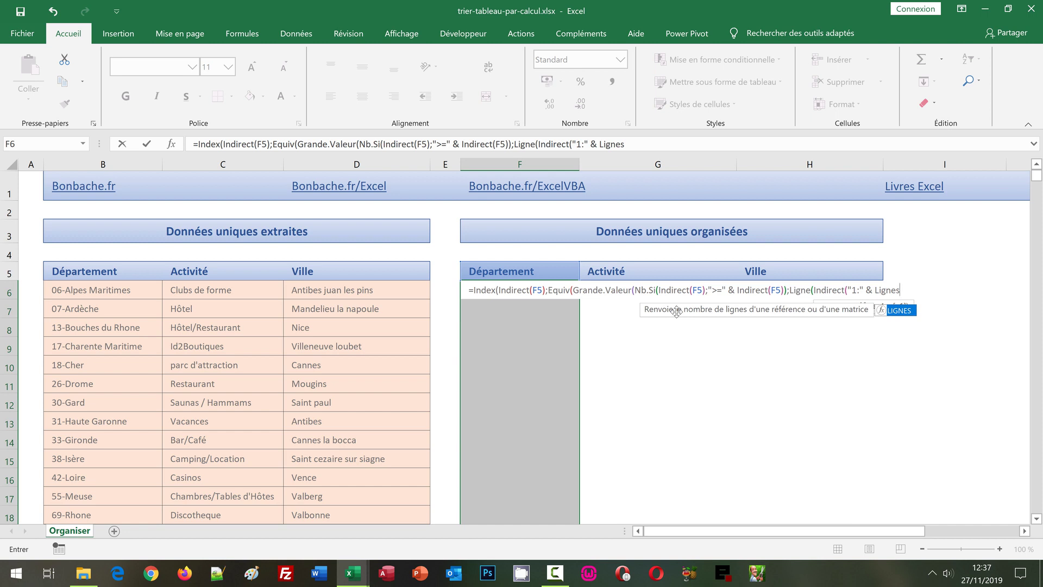
type("(")
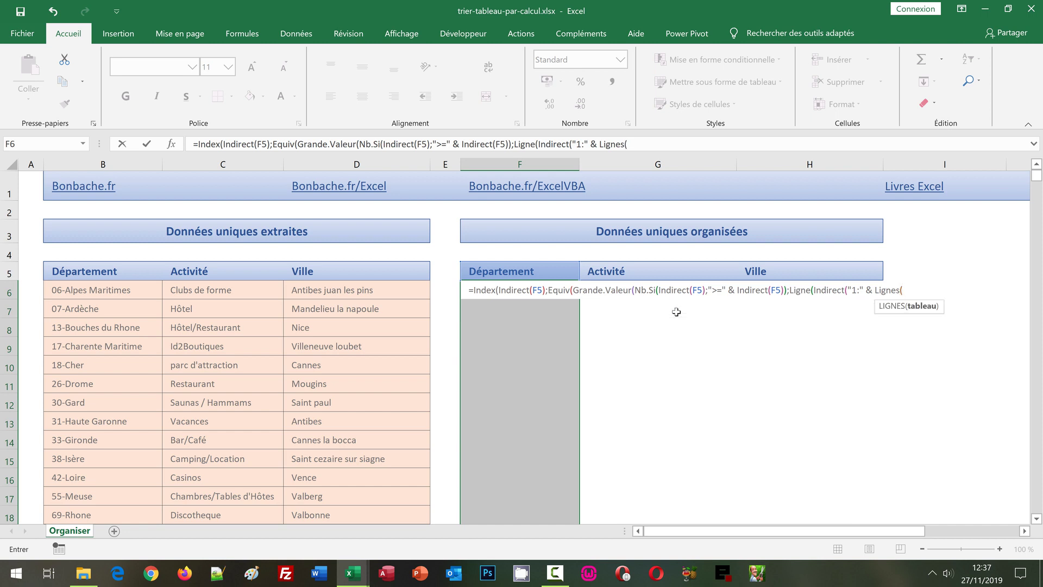
type("Indirect")
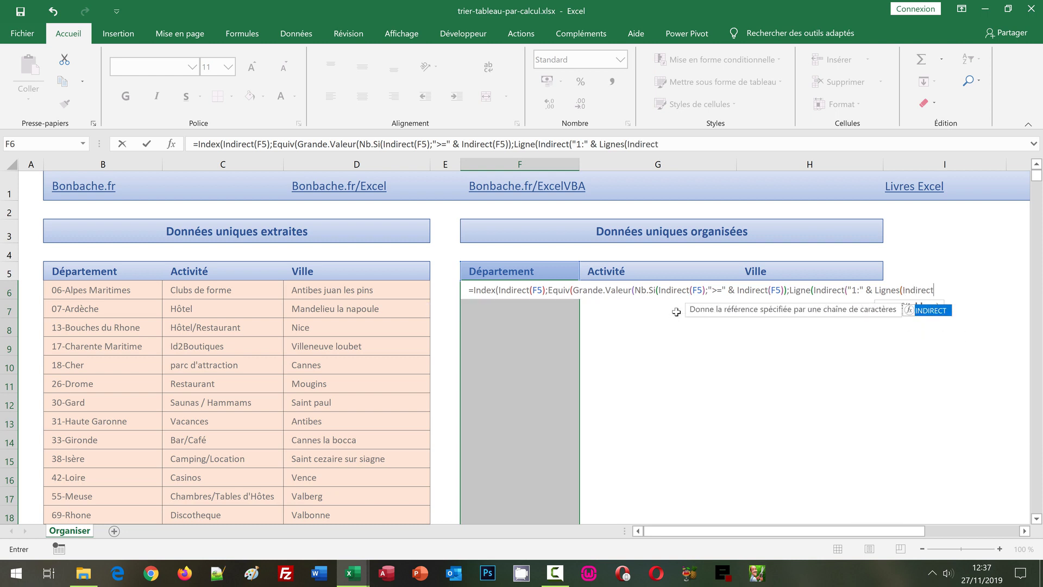
type("(")
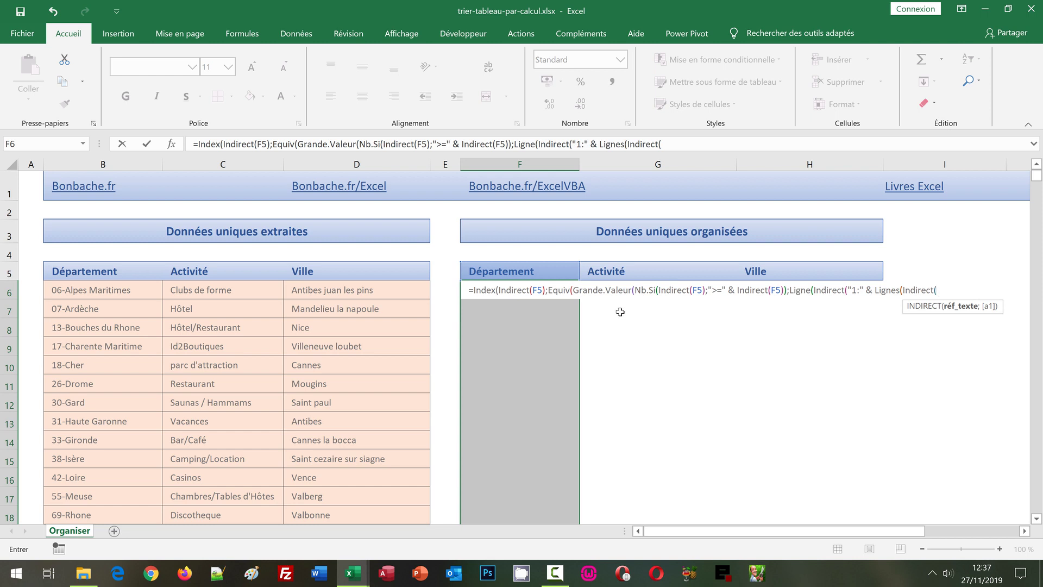
Step: Finish the row counter with F5, closing it as Lignes(Indirect(F5)))) followed by a semicolon
left_click(511, 272)
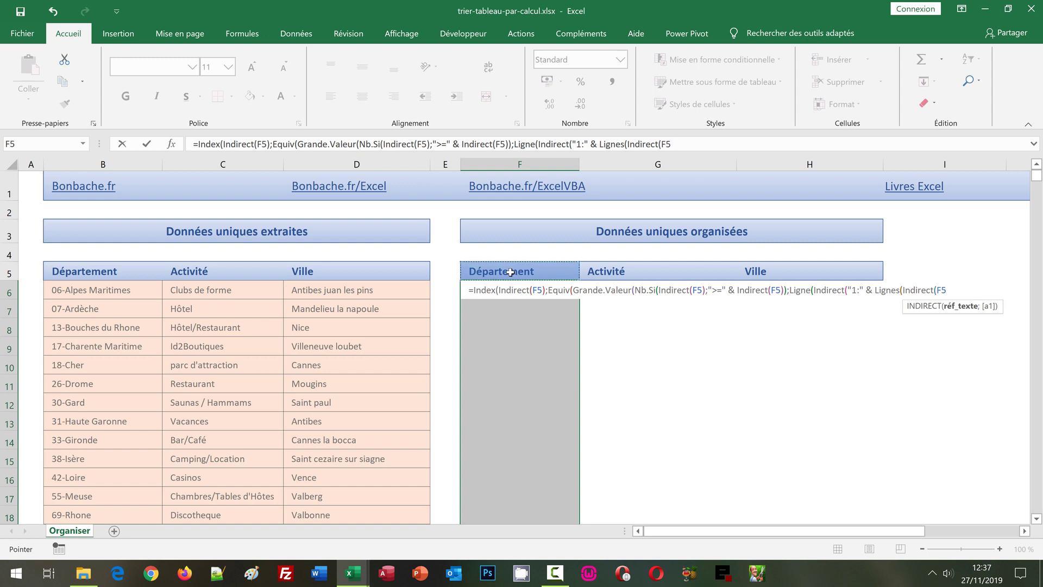
type(")")
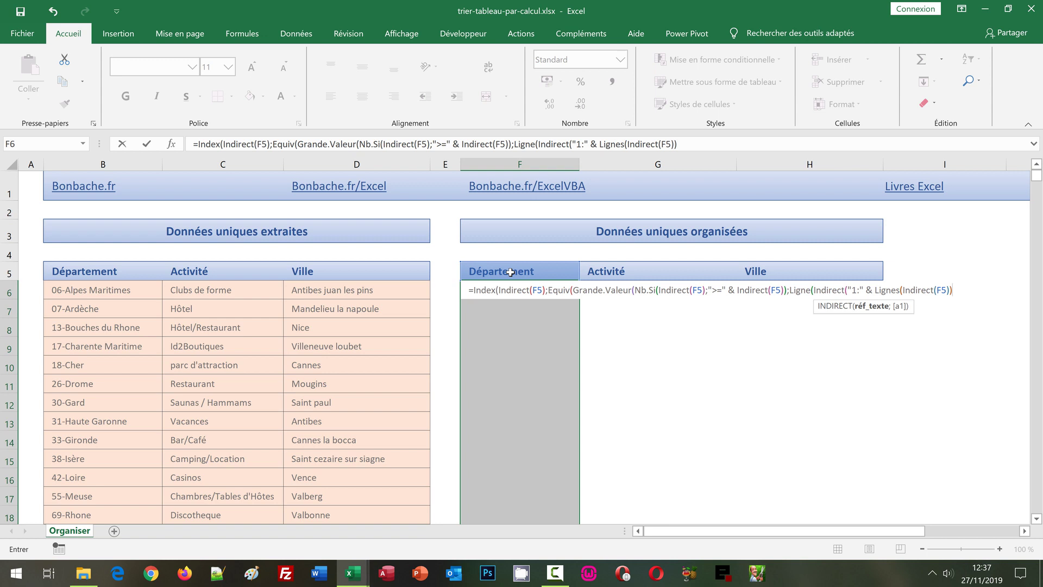
type(")")
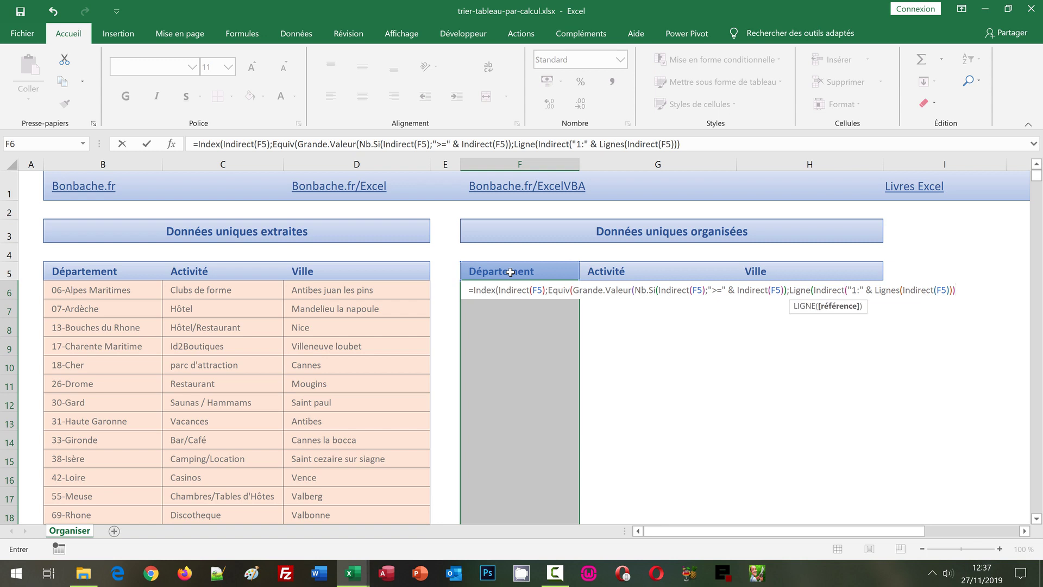
type(")")
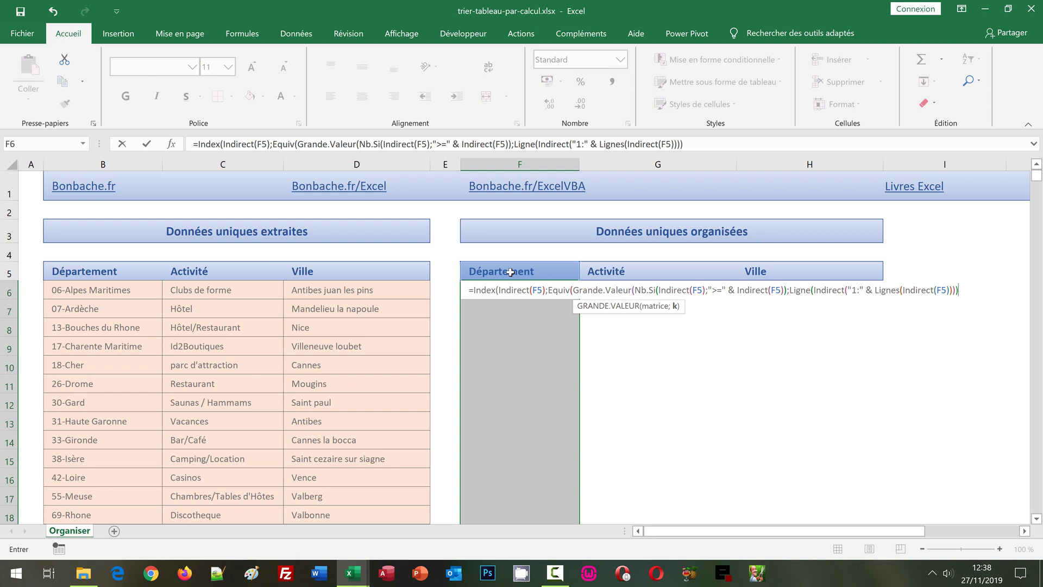
type(")")
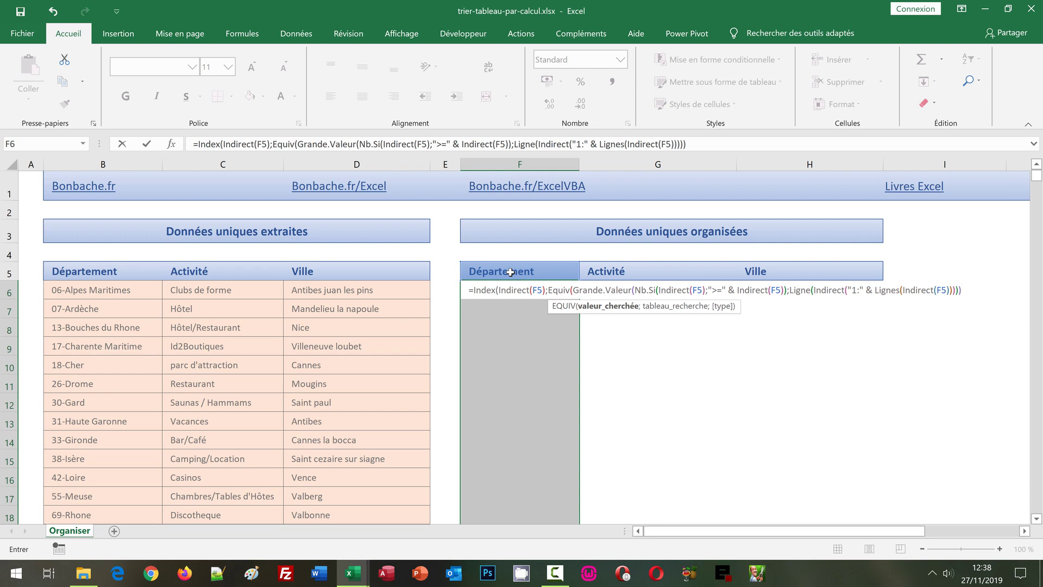
type(";")
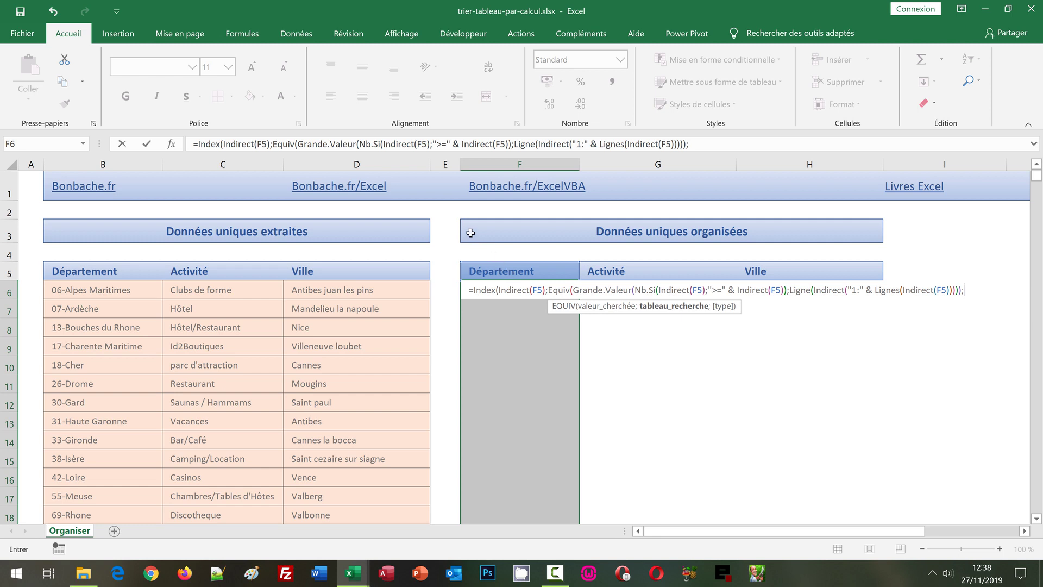
Step: Reuse Nb.Si(Indirect(F5);">=" & Indirect(F5)) as EQUIV's lookup range and close with ;0))
left_click(359, 143)
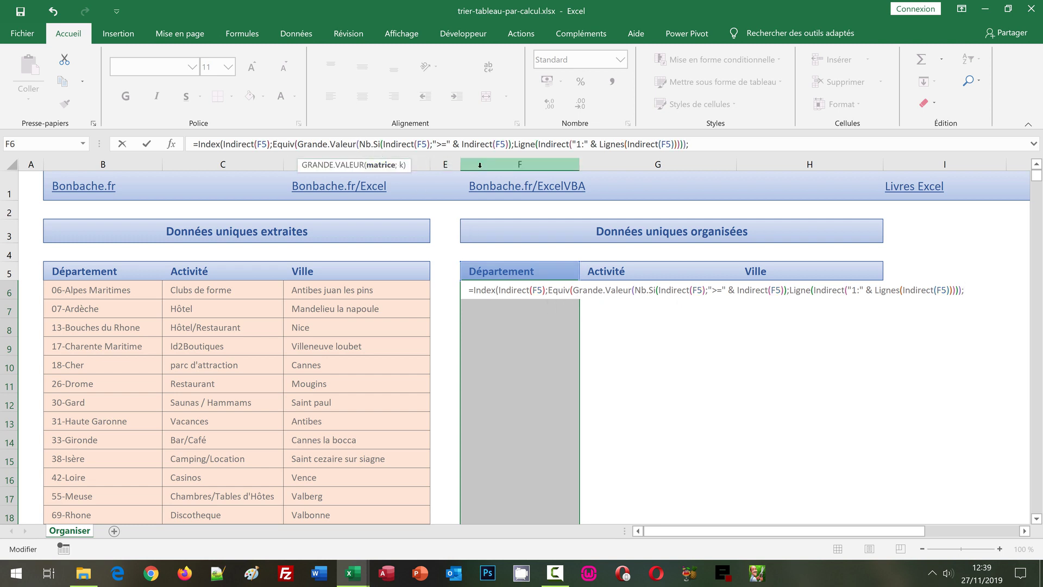
left_click(382, 165)
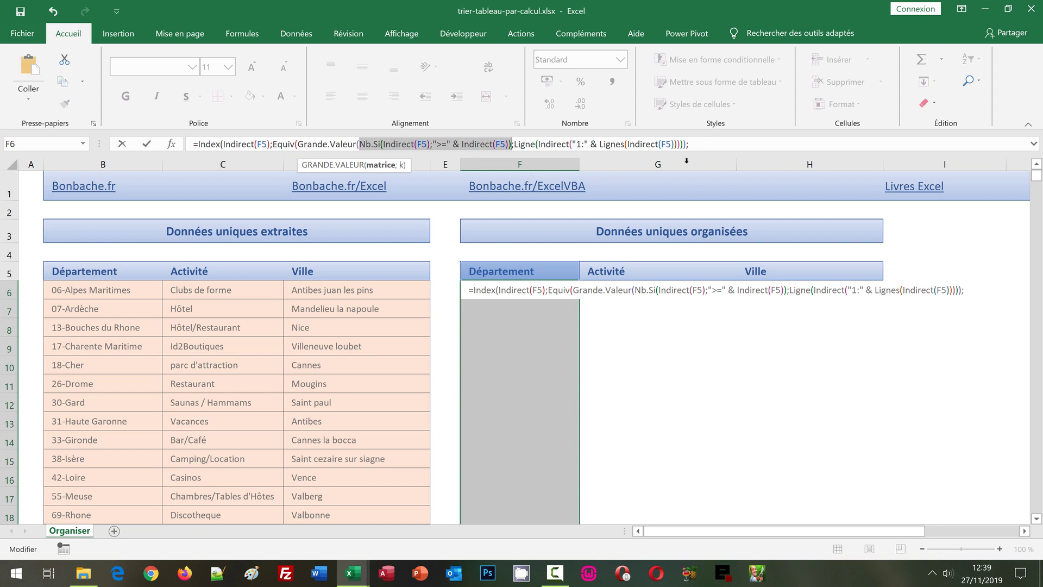
left_click(707, 145)
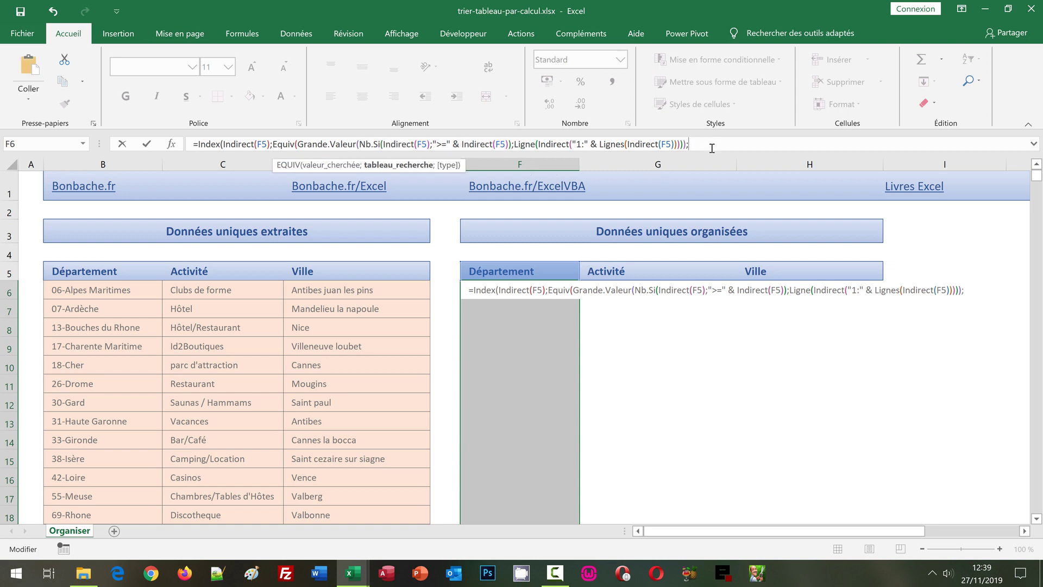
key("ctrl+v")
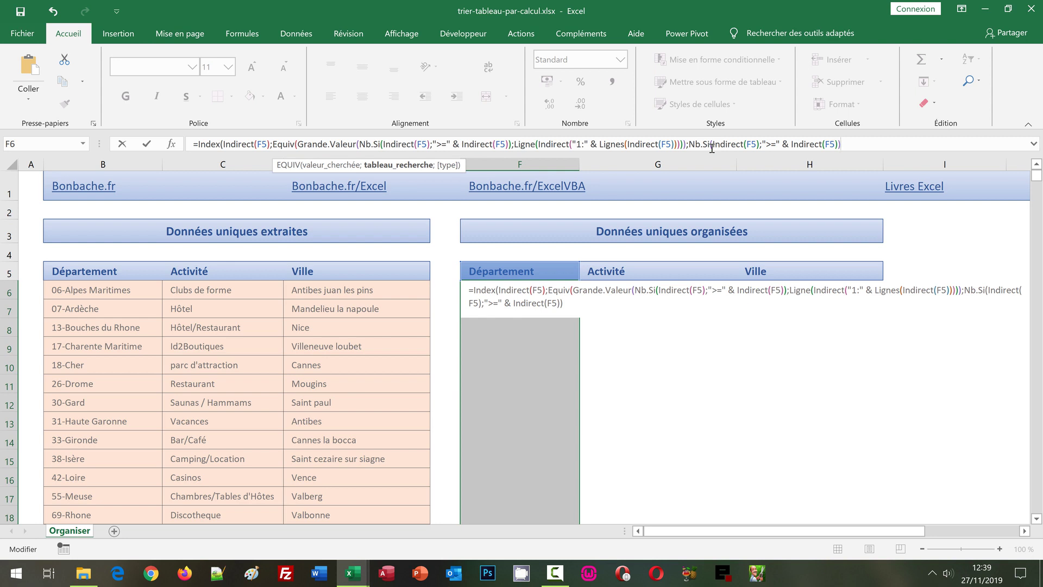
type(";")
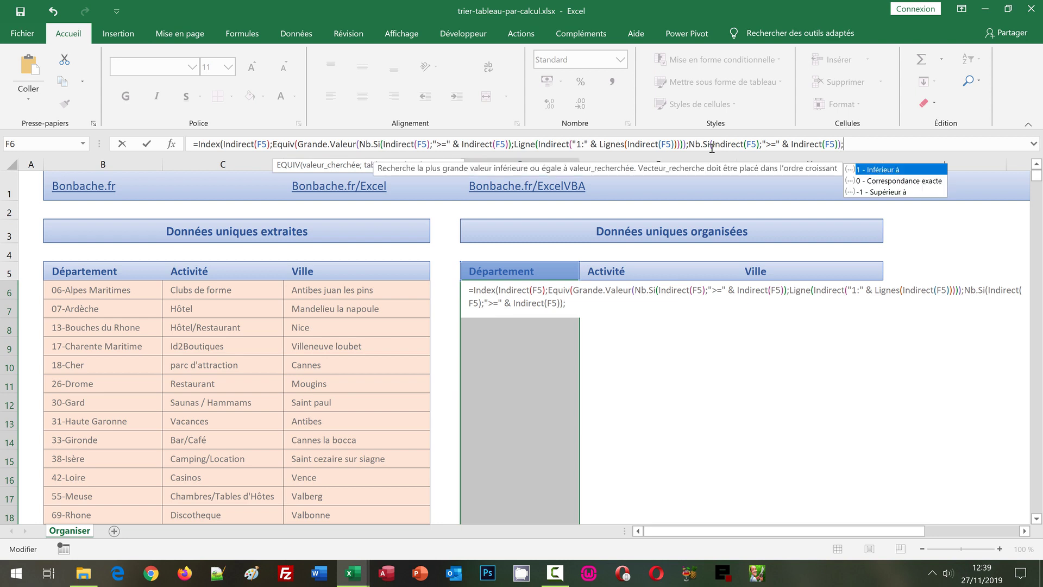
type("0")
type(")")
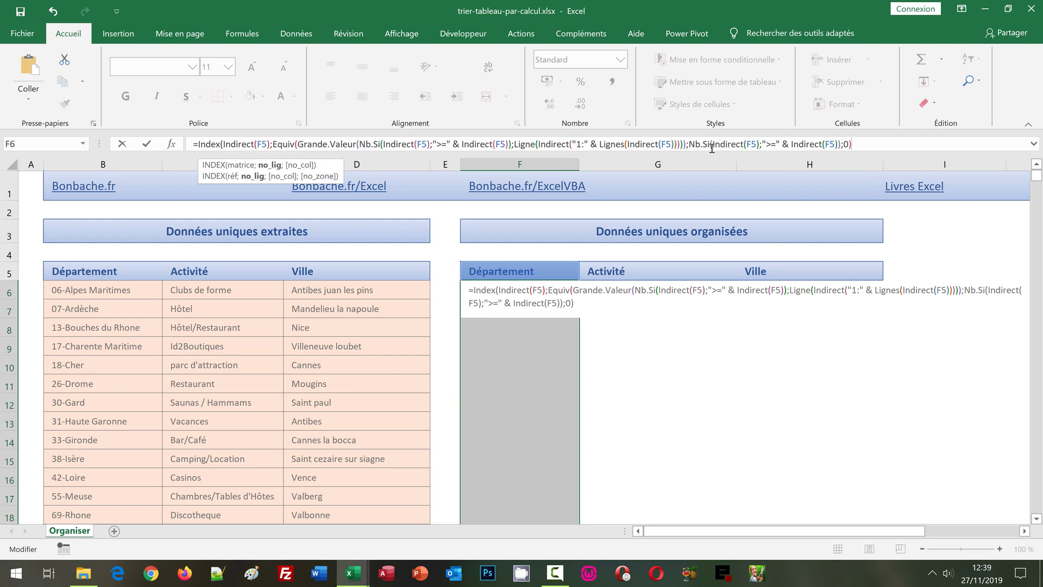
type(")")
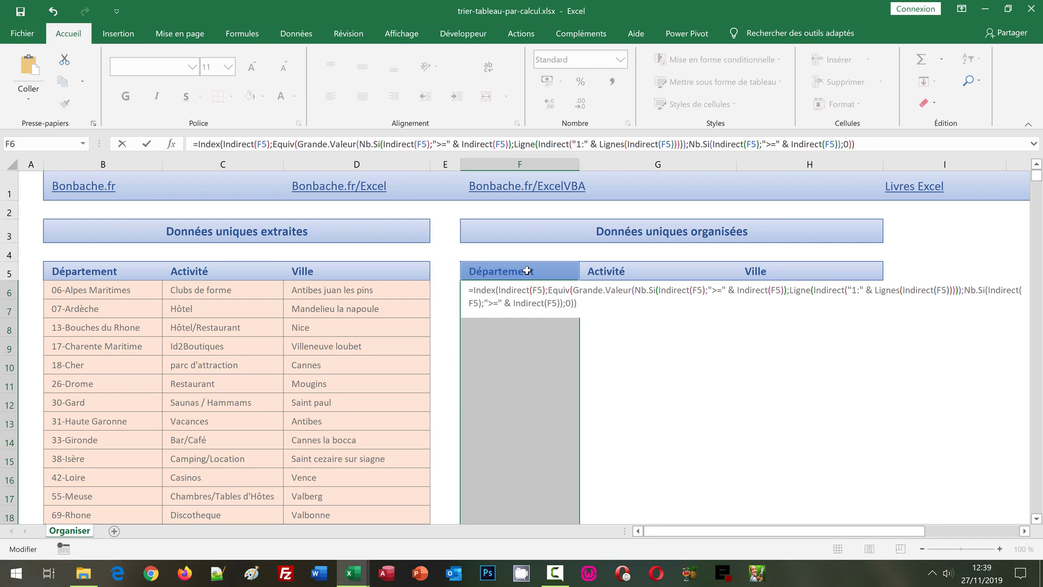
Step: Confirm the F6 formula as an array formula with Ctrl+Shift+Enter, re-entering it once more
key("ctrl+shift+Return")
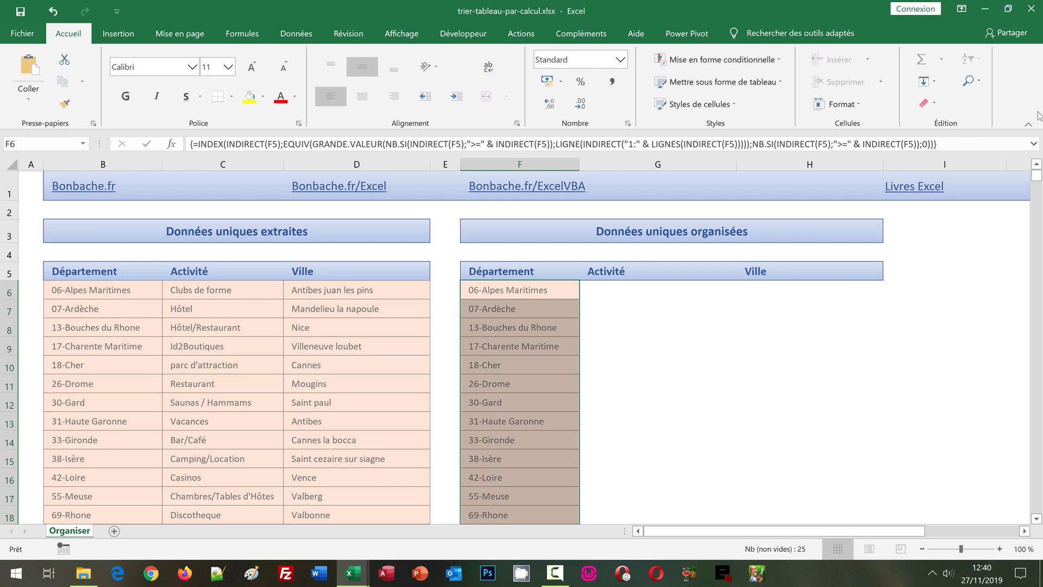
left_click_drag(935, 144, 196, 137)
key("ctrl+c")
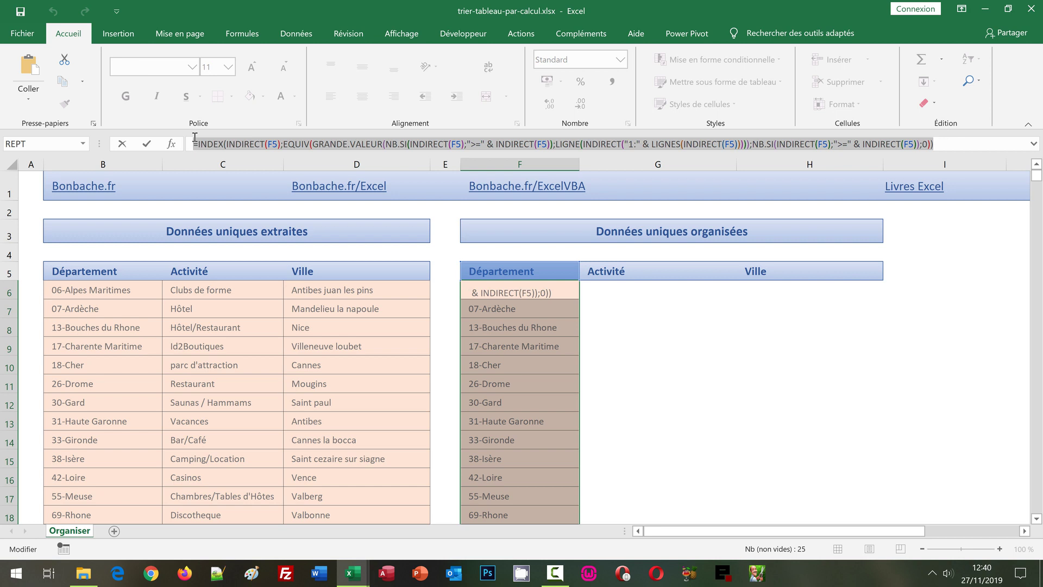
key("ctrl+shift+Return")
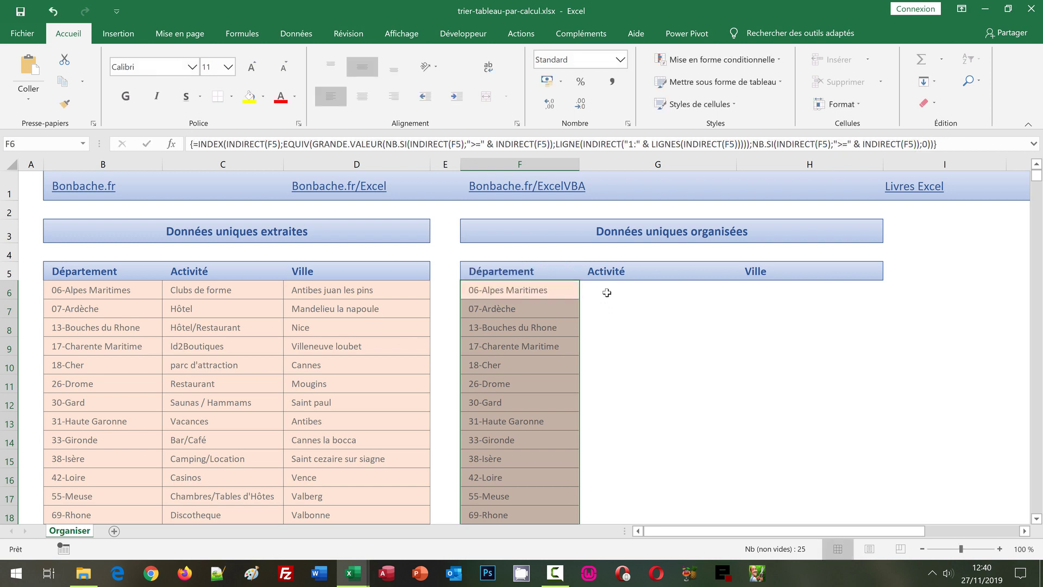
left_click(606, 293)
scroll(619, 380, "down", 1)
Step: Select G6:G25 and paste the Département sorting formula into the formula bar
scroll(625, 425, "down", 2)
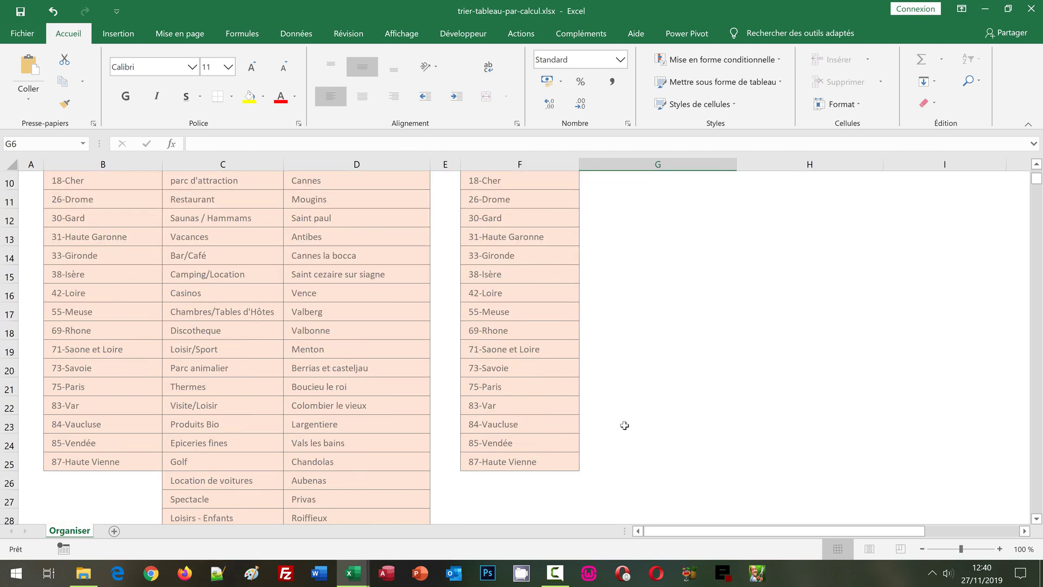
left_click(608, 465, "shift")
scroll(631, 463, "up", 2)
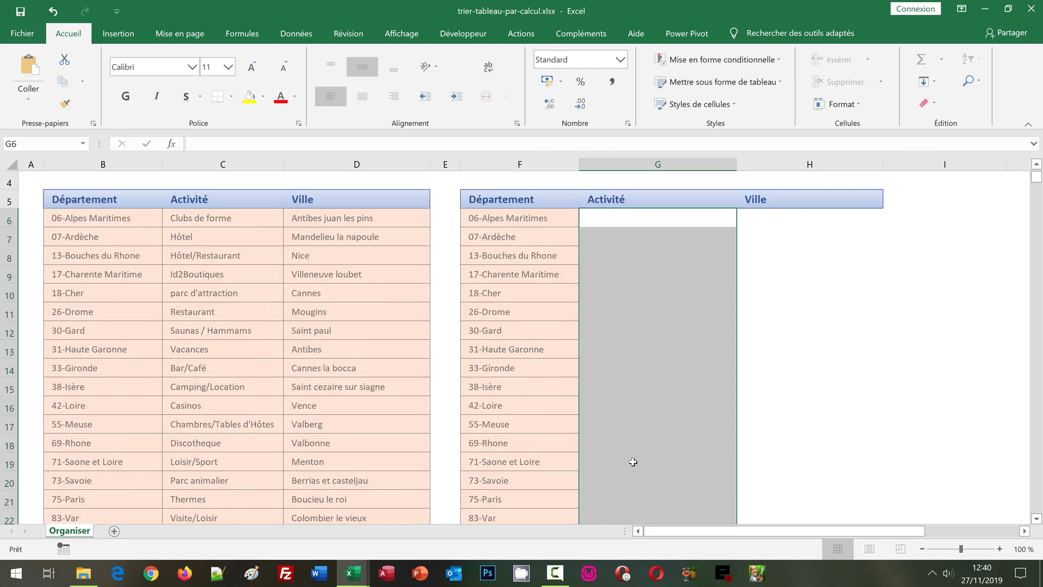
scroll(631, 451, "up", 1)
left_click(208, 141)
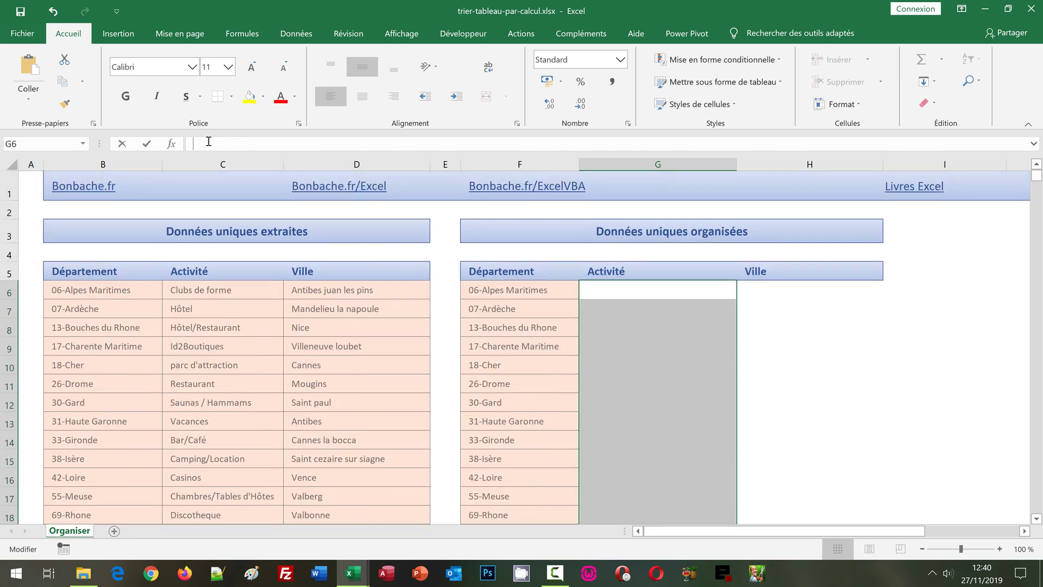
key("ctrl+v")
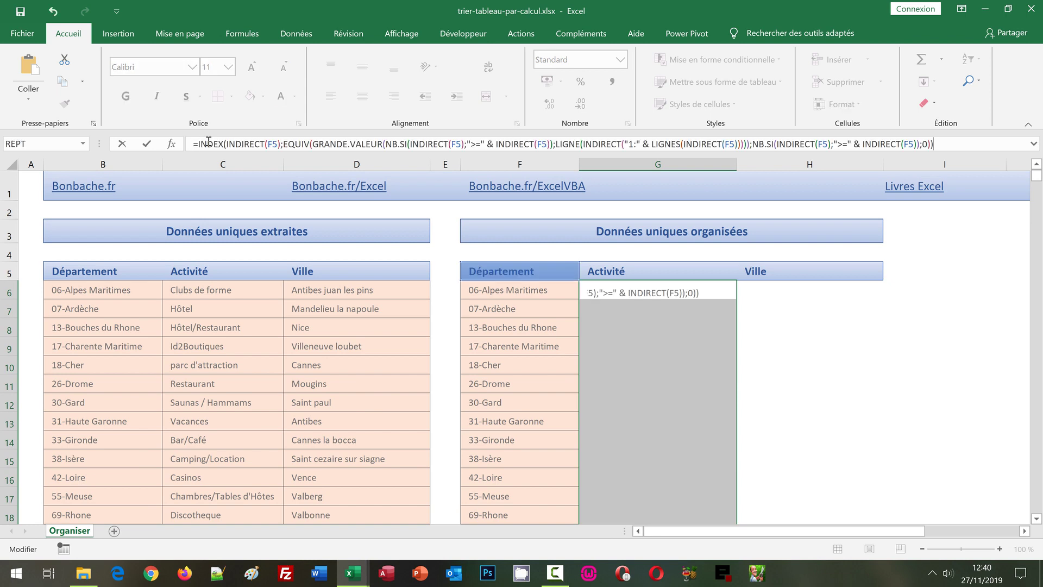
Step: Change every F5 reference to G5 and enter it as an array formula
left_click(274, 142)
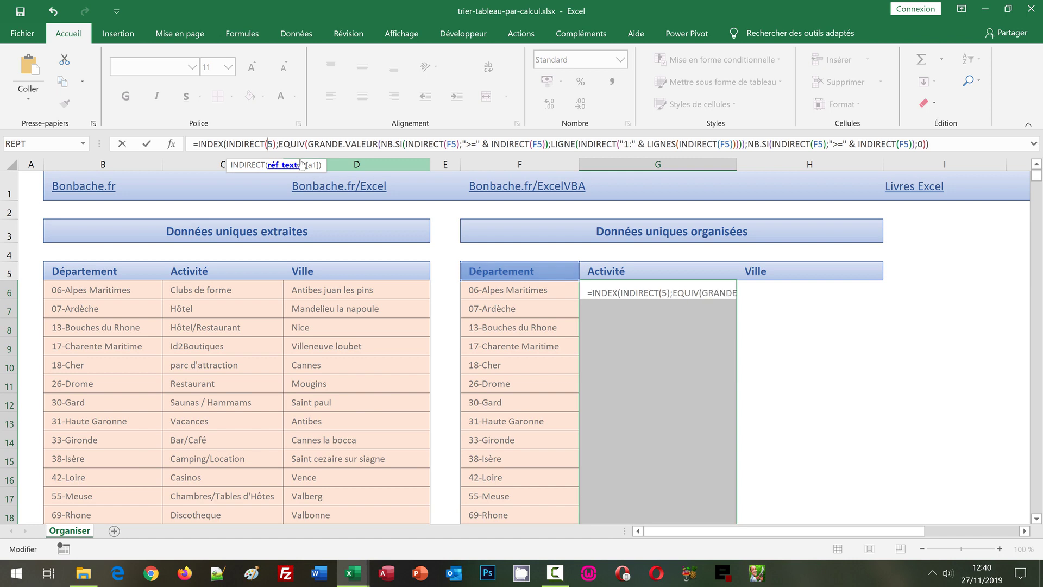
key("BackSpace")
type("G")
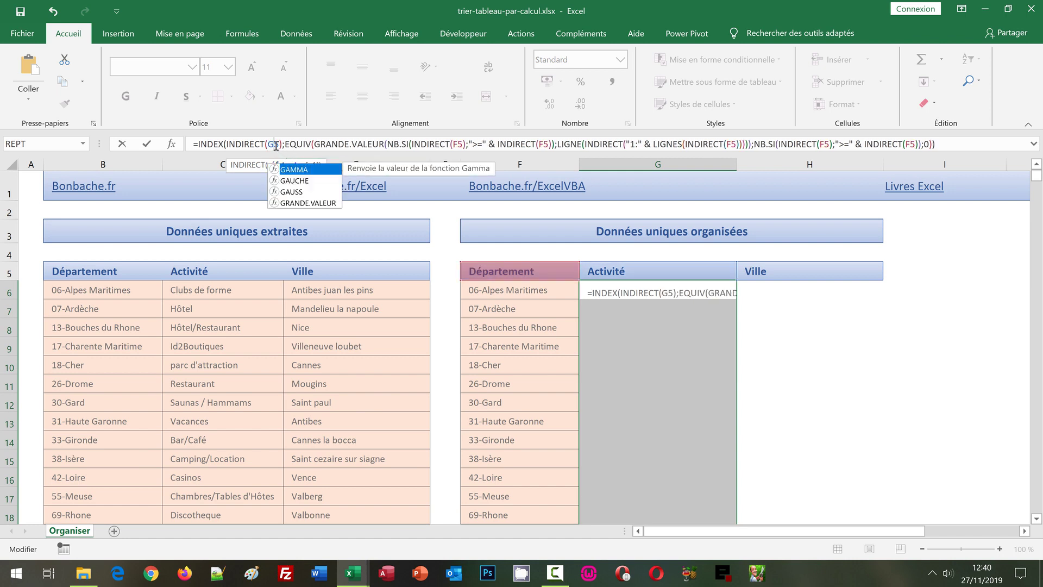
double_click(274, 144)
key("ctrl+c")
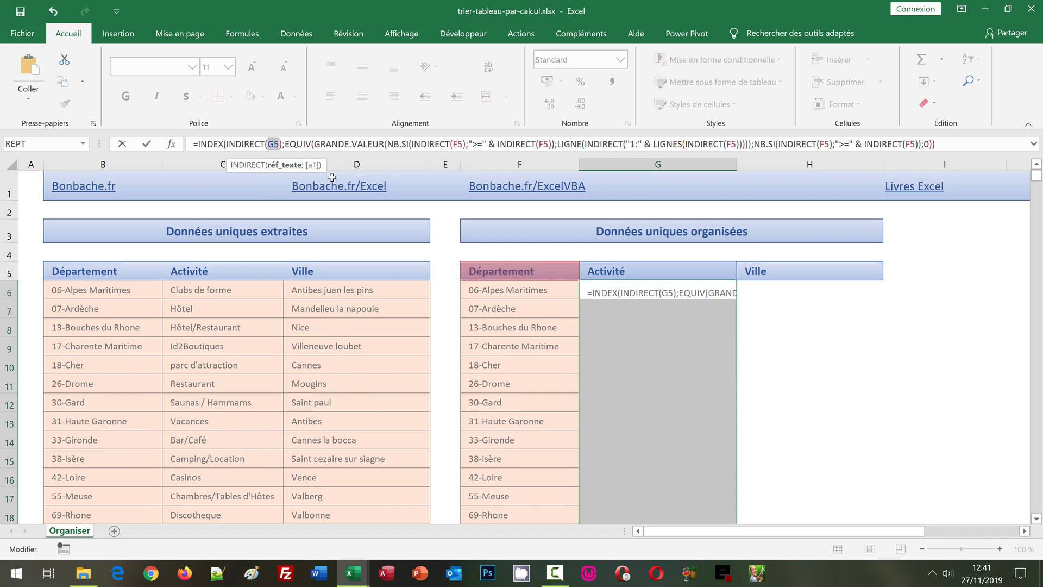
double_click(459, 145)
key("ctrl+v")
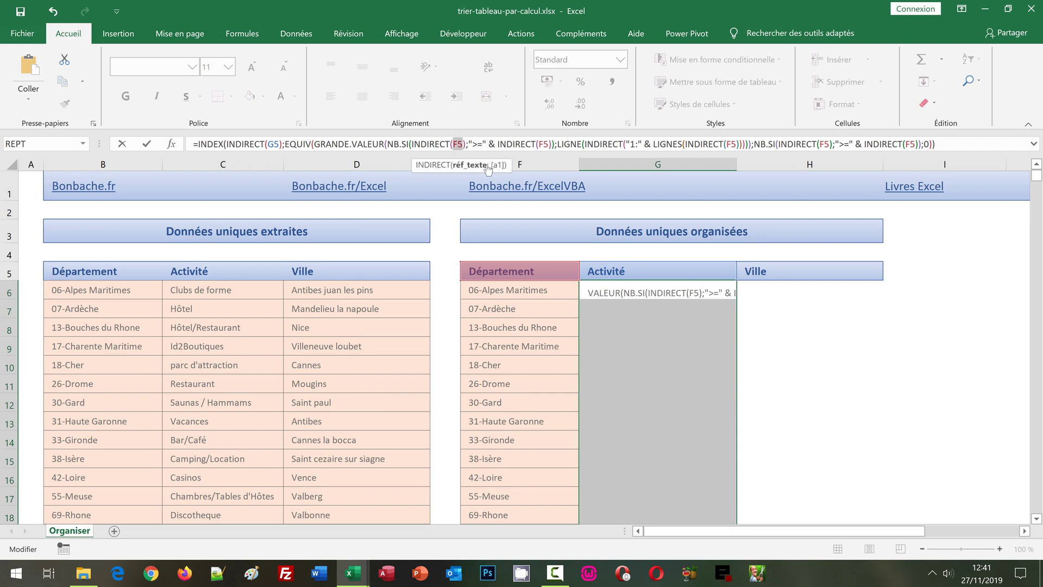
double_click(545, 144)
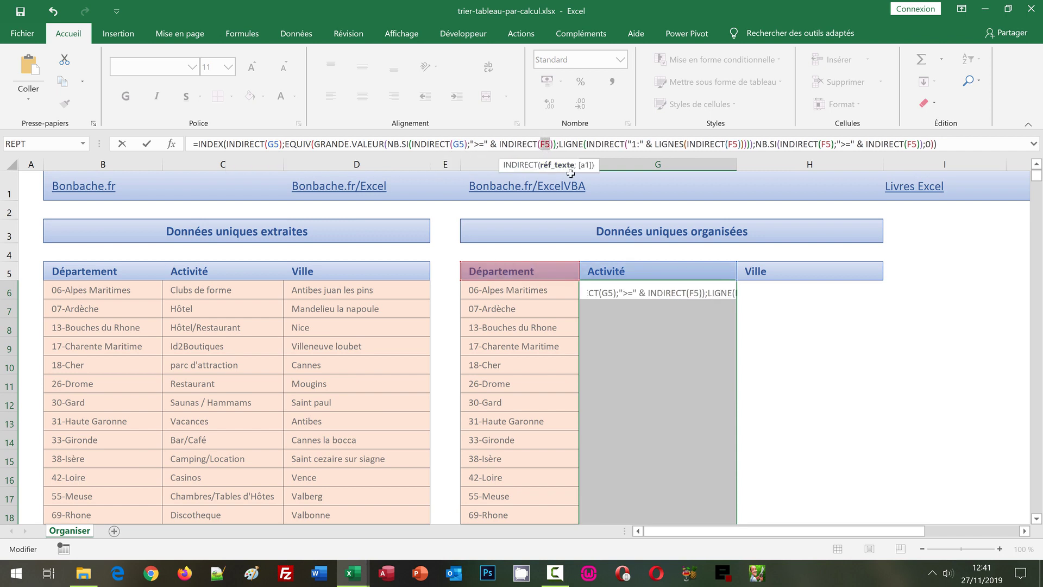
key("ctrl+v")
double_click(735, 144)
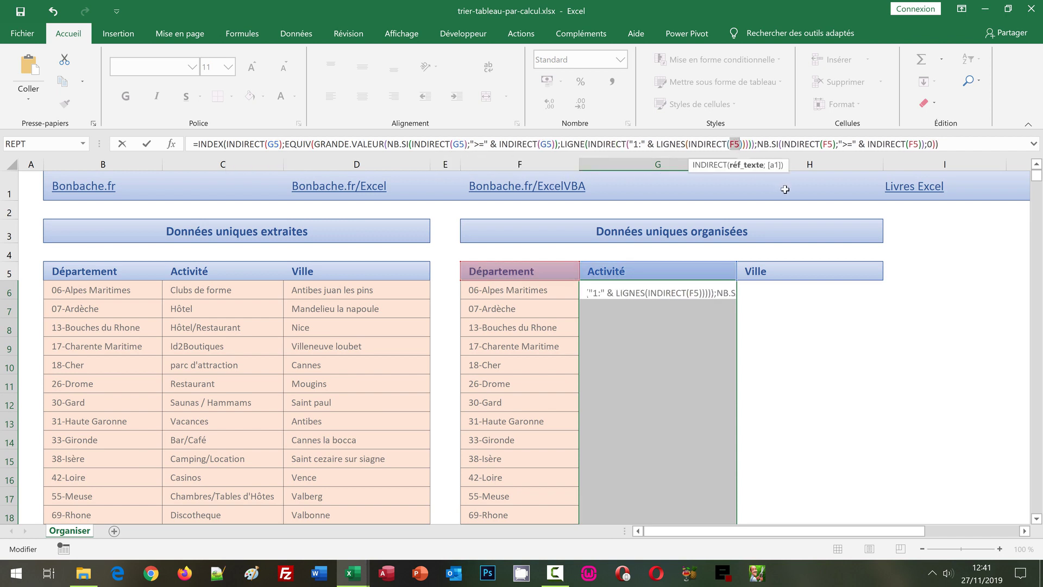
key("ctrl+v")
double_click(830, 144)
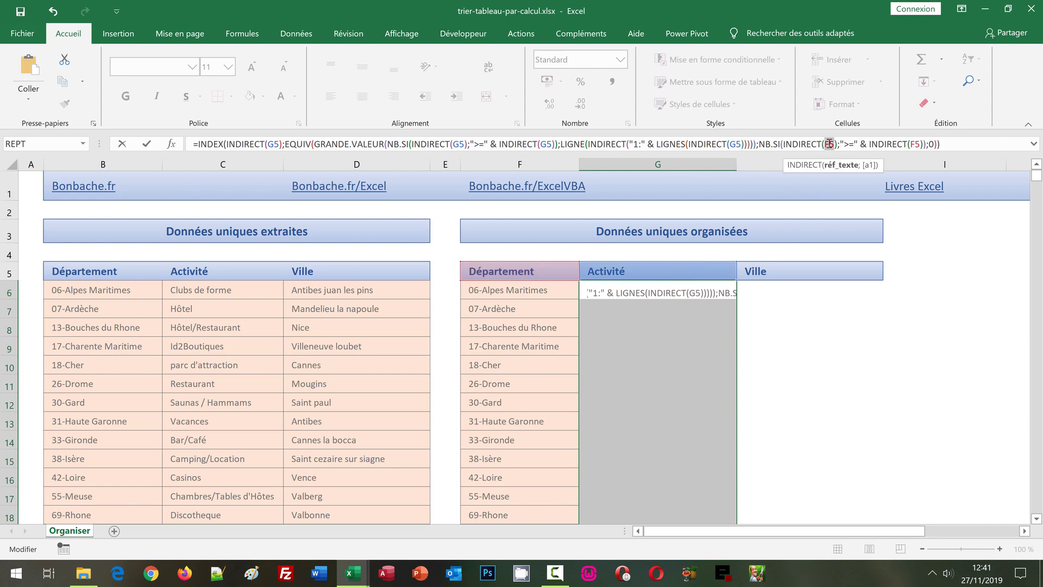
key("ctrl+v")
double_click(918, 144)
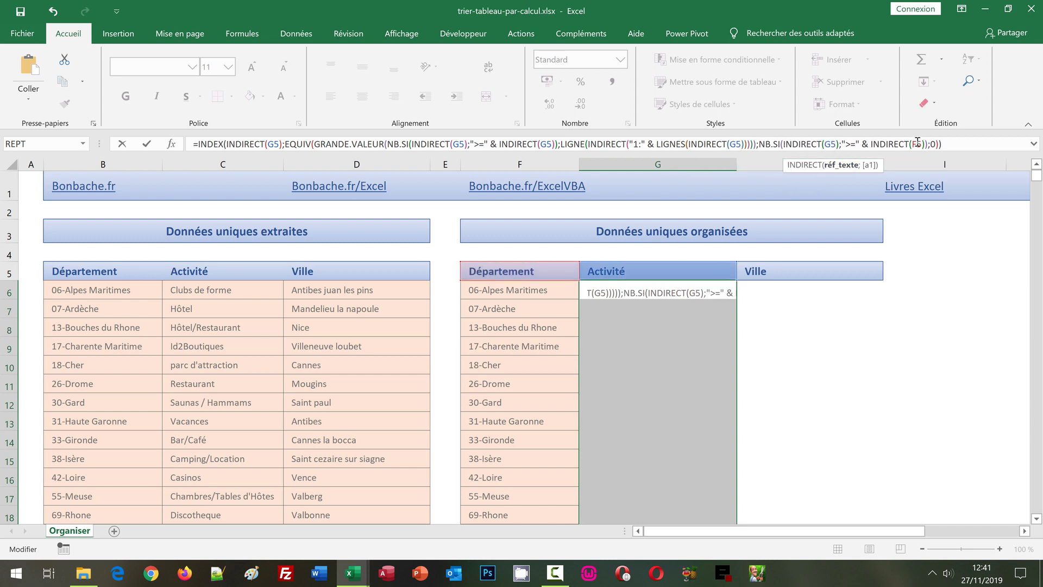
key("ctrl+v")
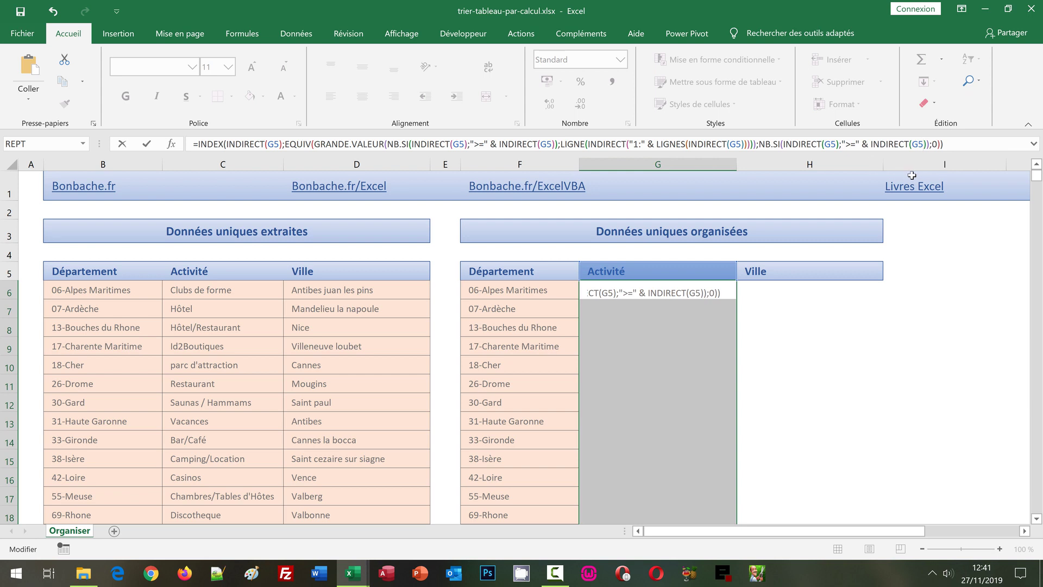
key("ctrl+shift+Return")
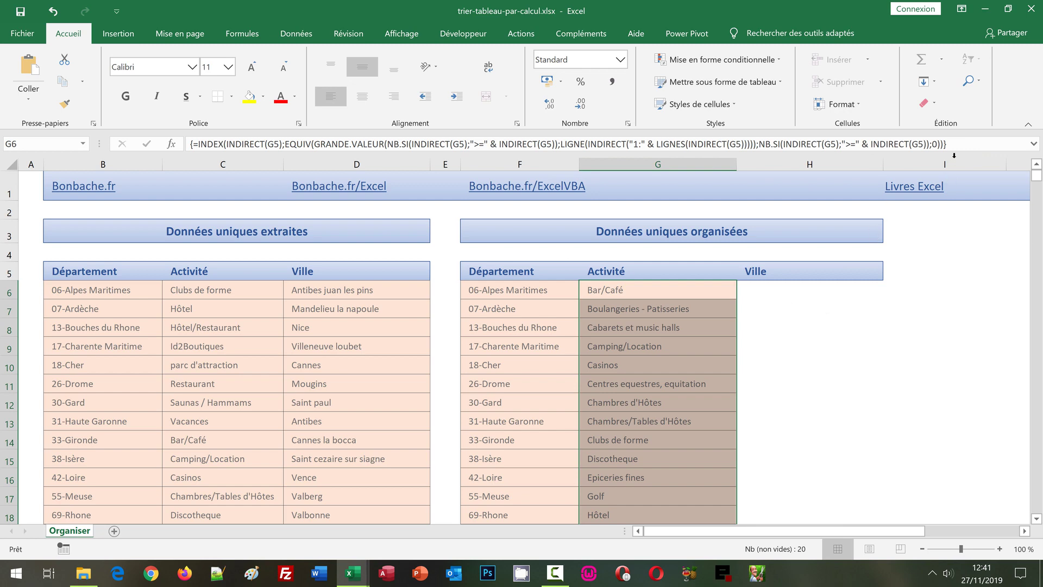
Step: Re-enter the G6 array formula so activities sort from Bar/Café onward
left_click_drag(955, 144, 190, 126)
key("ctrl+c")
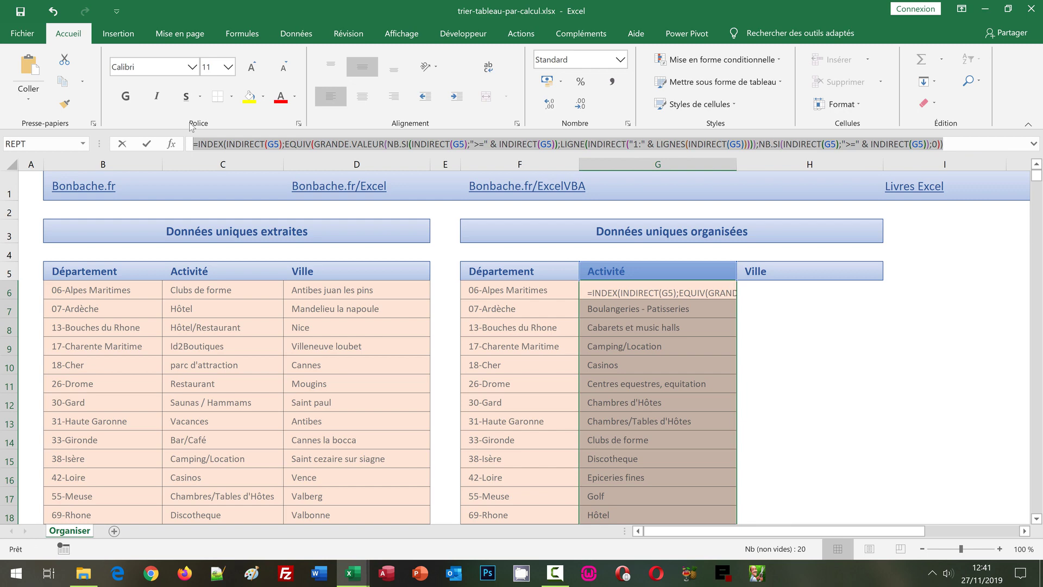
key("ctrl+shift+Return")
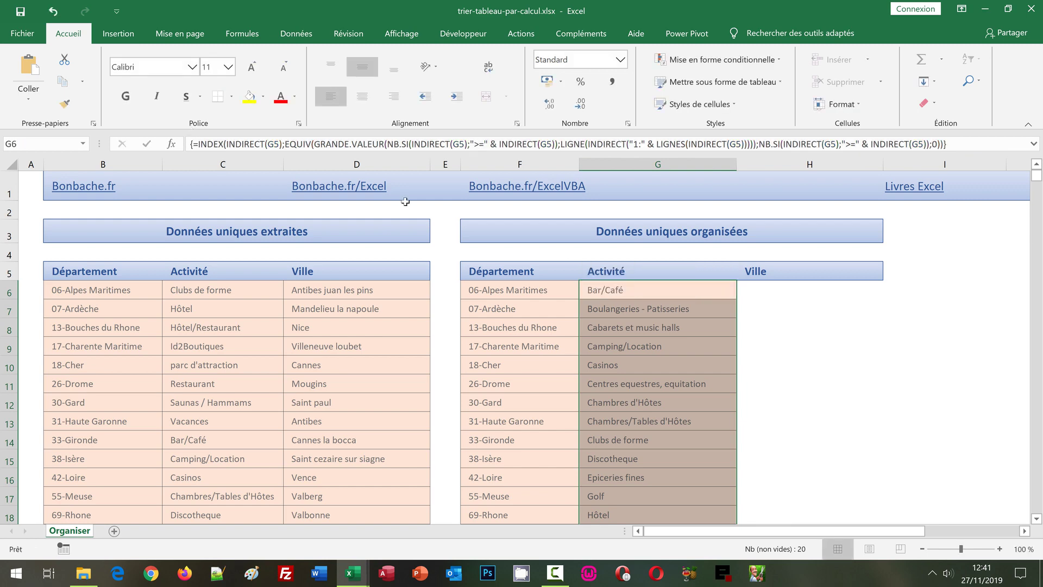
left_click(752, 282)
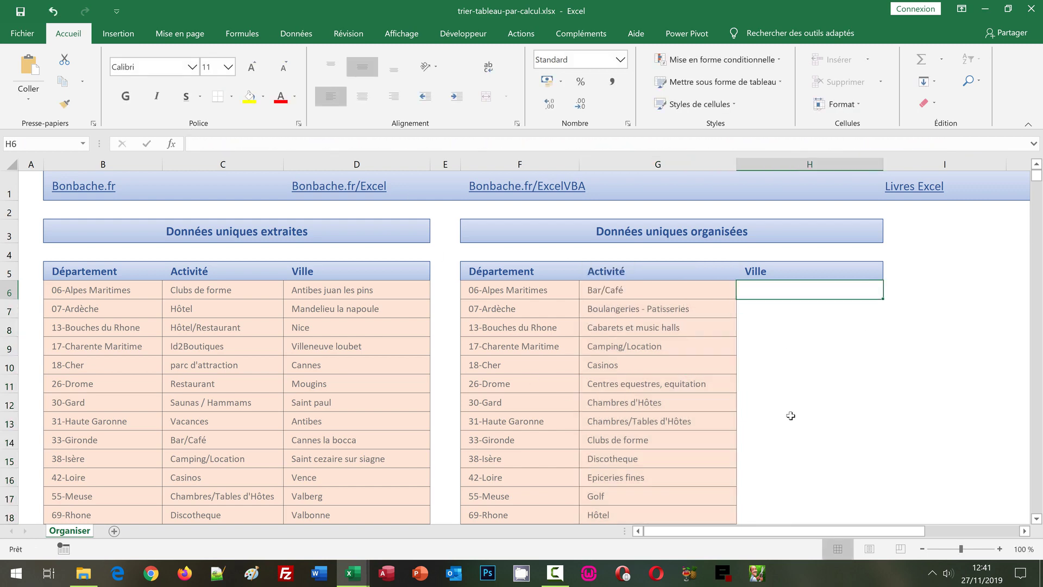
Step: Select H6:H25 and paste the Activité sorting formula into the formula bar
scroll(792, 418, "down", 2)
scroll(792, 417, "down", 1)
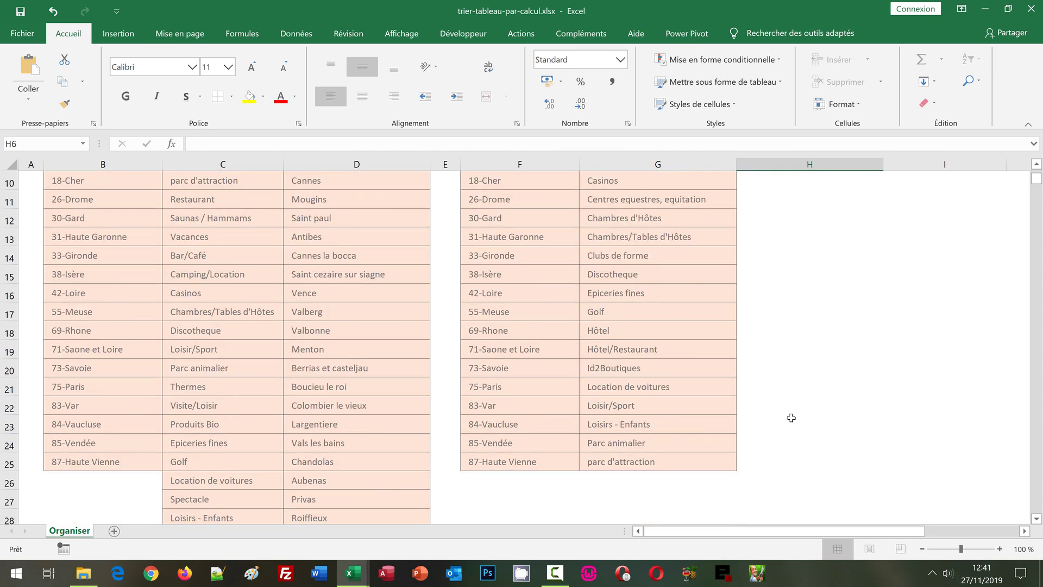
left_click(788, 461, "shift")
scroll(788, 461, "up", 3)
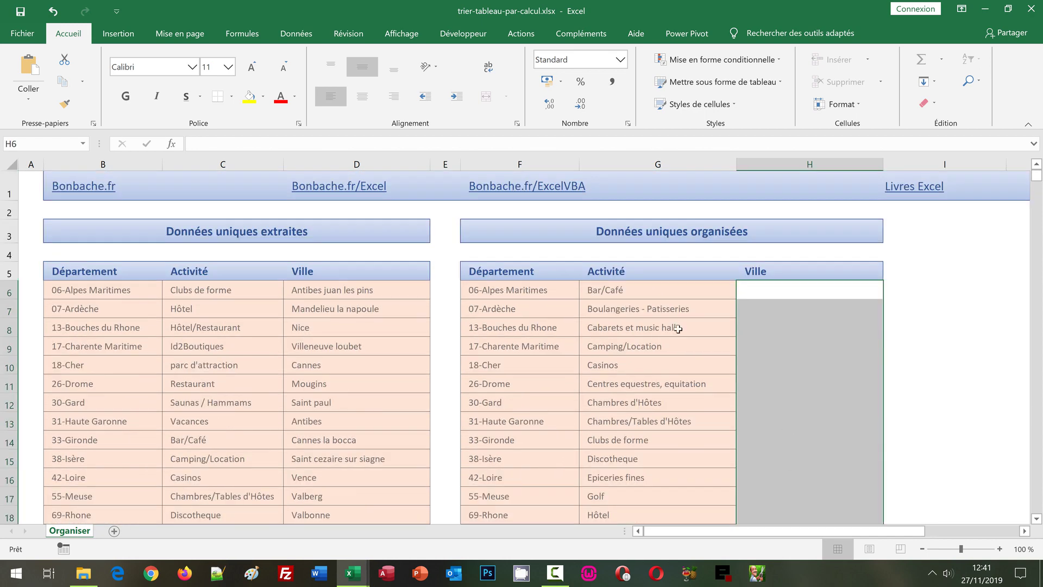
left_click(194, 141)
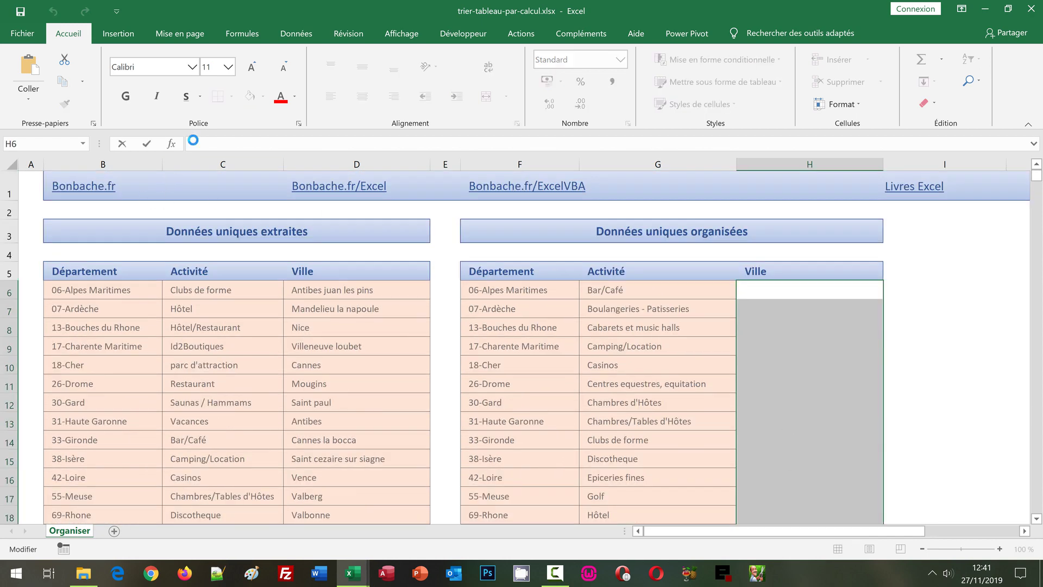
key("ctrl+v")
Step: Replace every G5 reference with H5 and enter it as an array formula
left_click(277, 144)
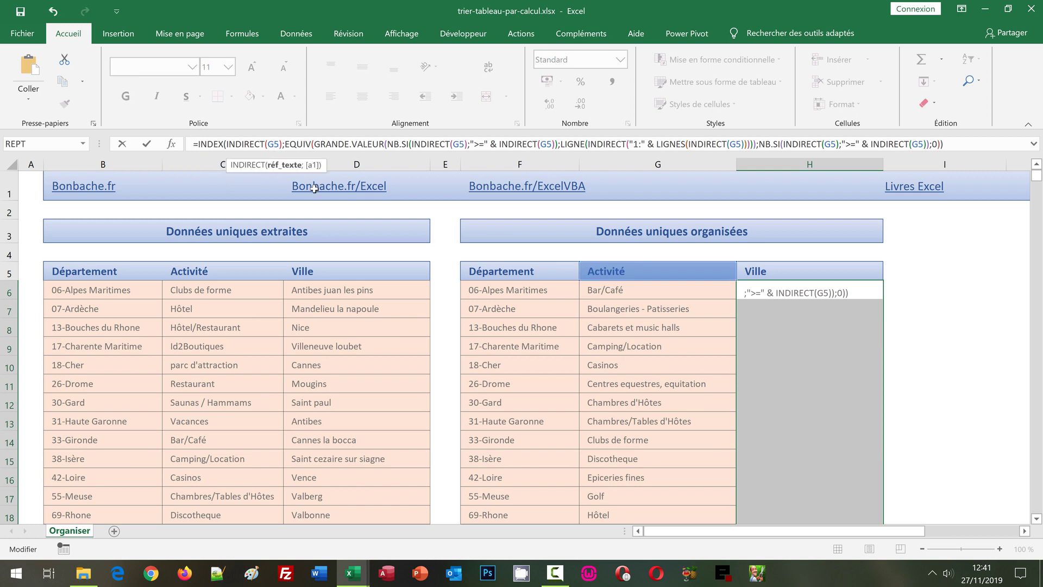
key("BackSpace")
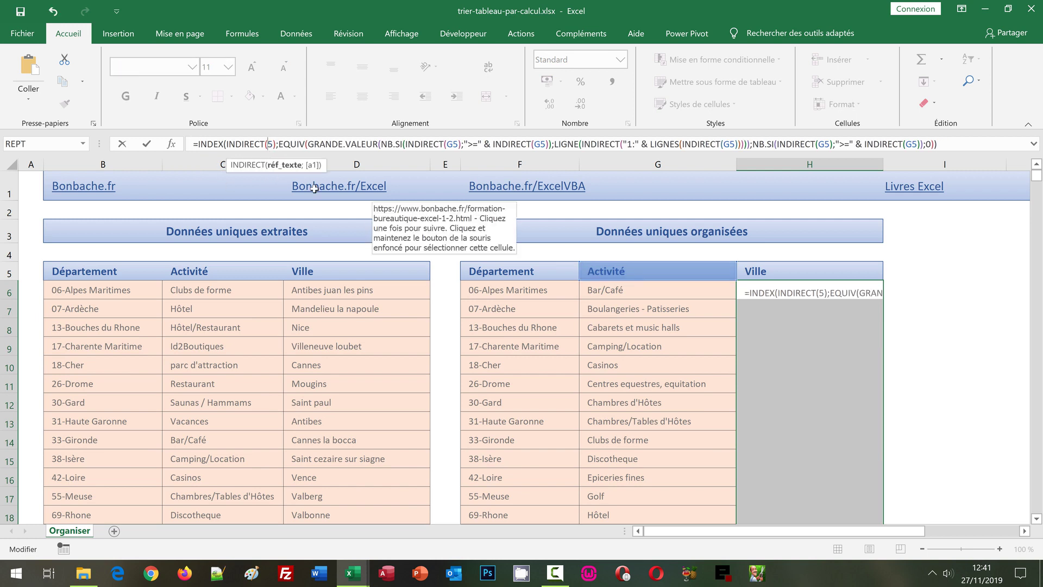
type("H")
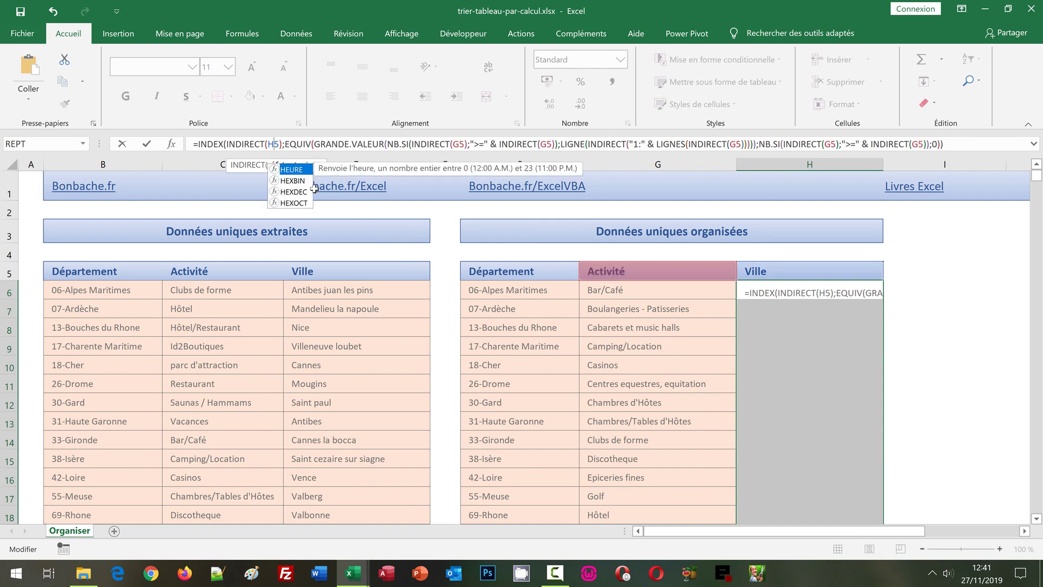
double_click(272, 143)
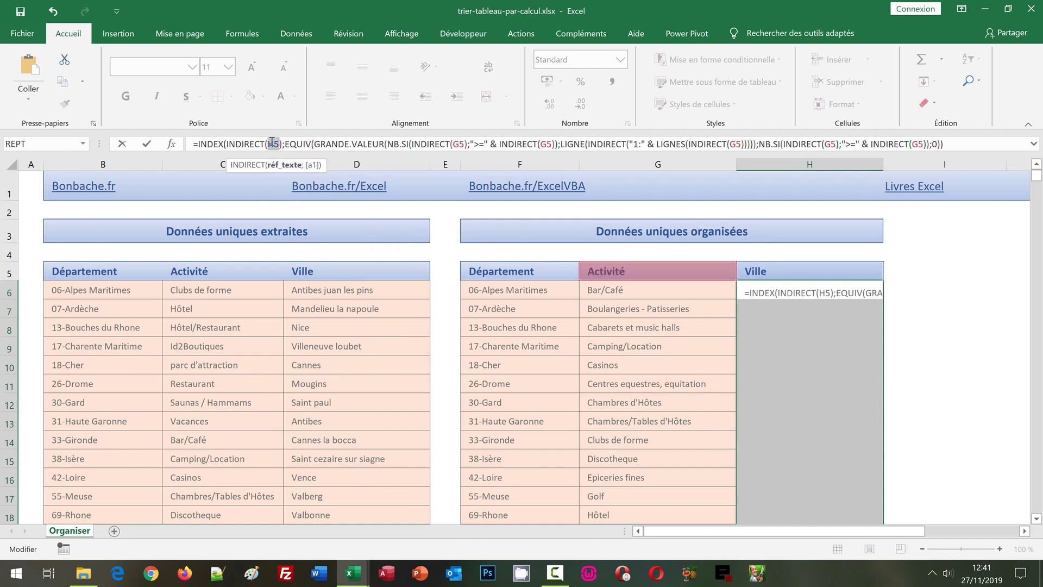
double_click(460, 143)
type("H5")
double_click(546, 143)
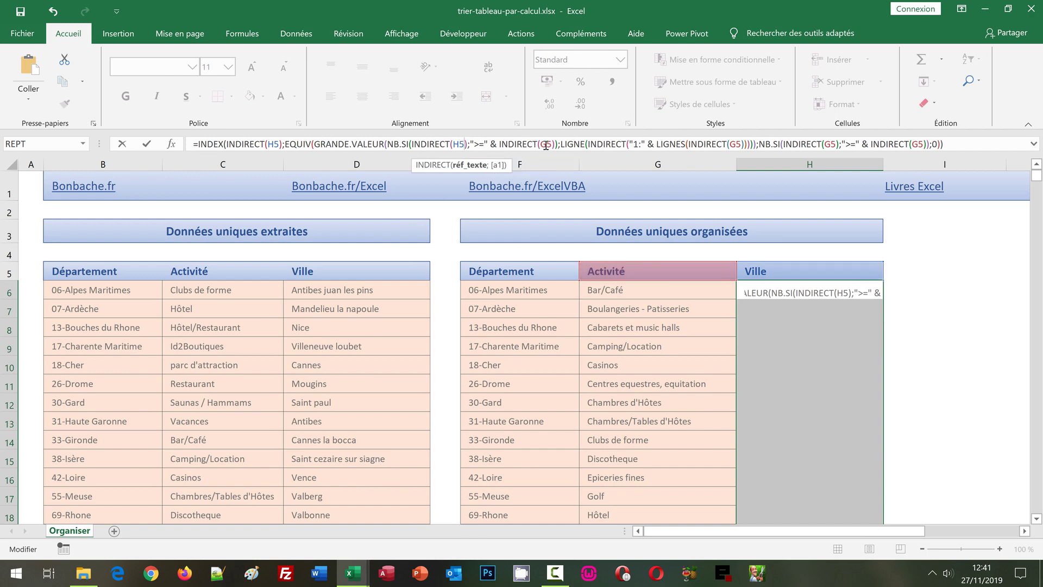
type("H5")
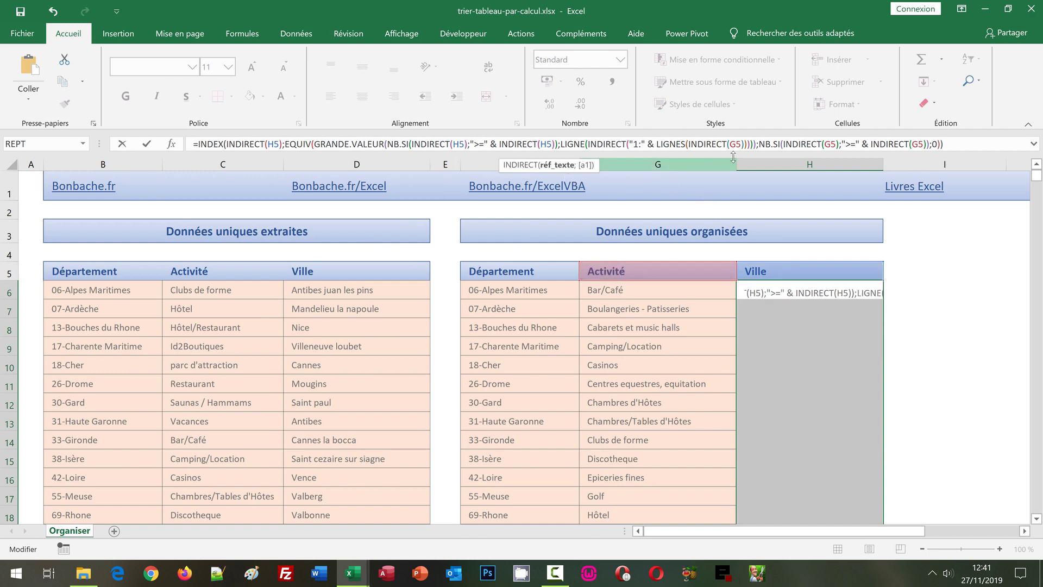
double_click(738, 144)
type("H5")
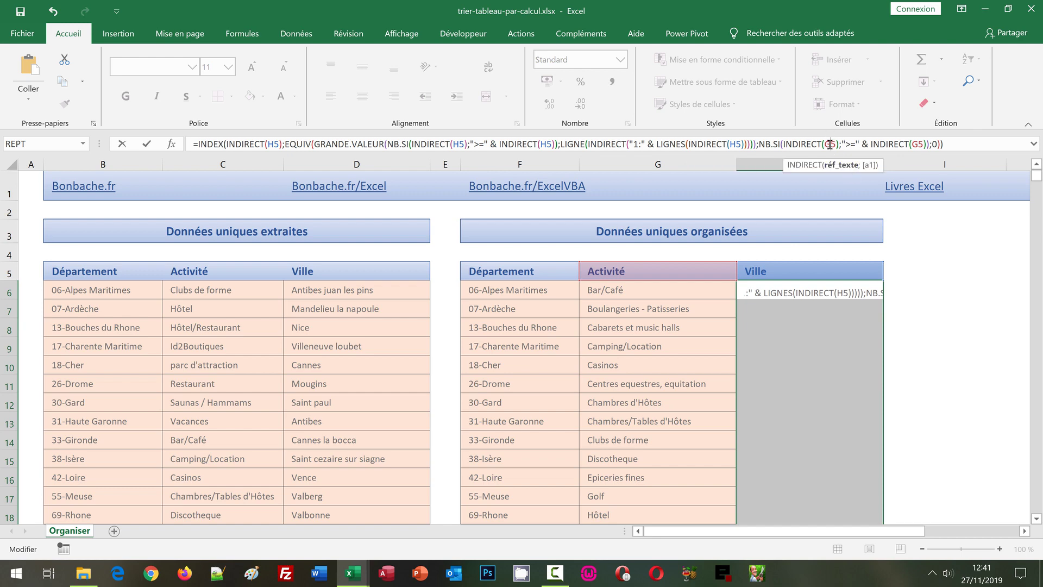
double_click(831, 144)
type("H5")
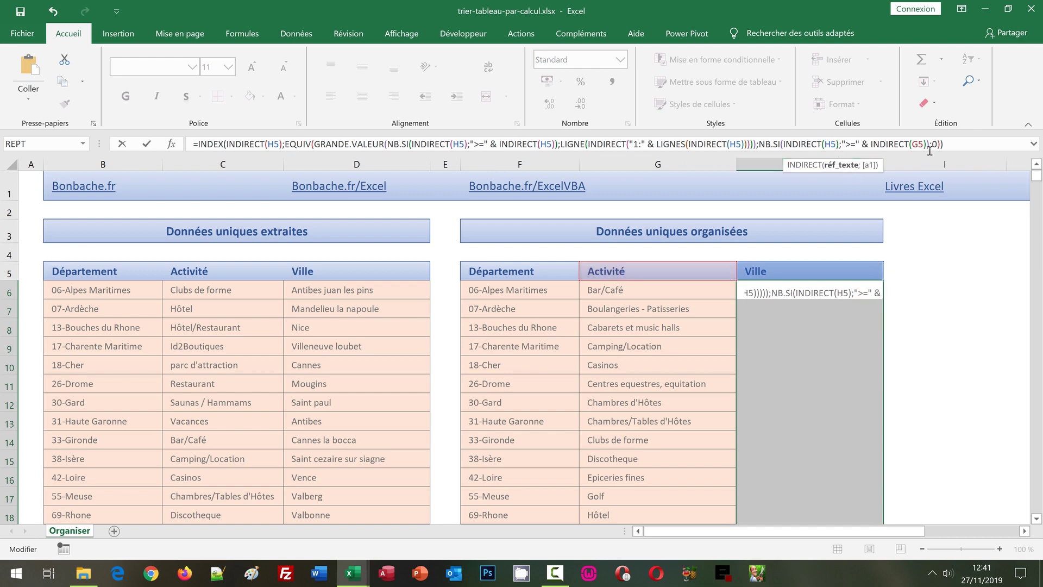
double_click(918, 144)
type("H5")
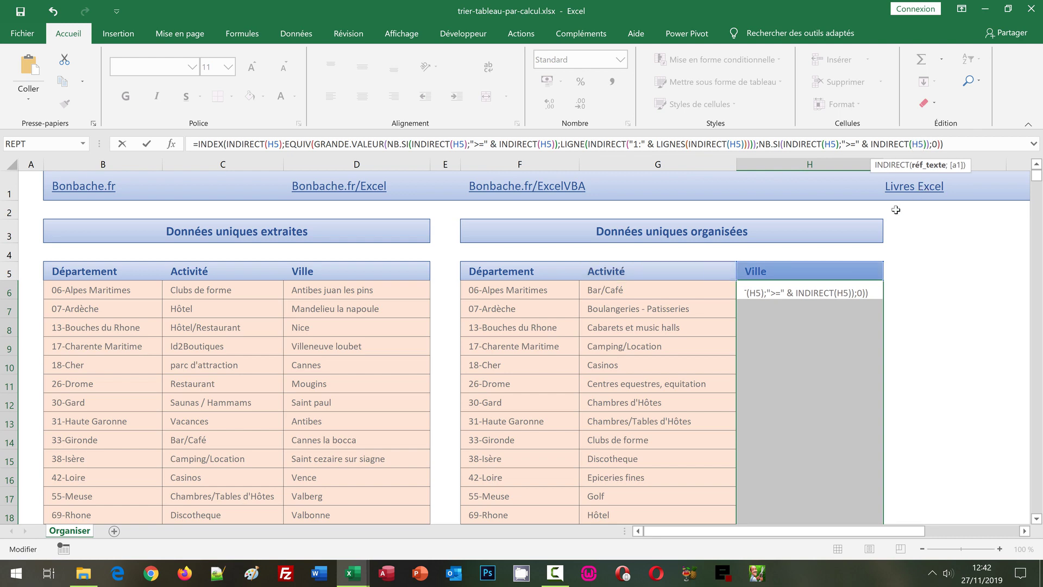
key("ctrl+shift+Return")
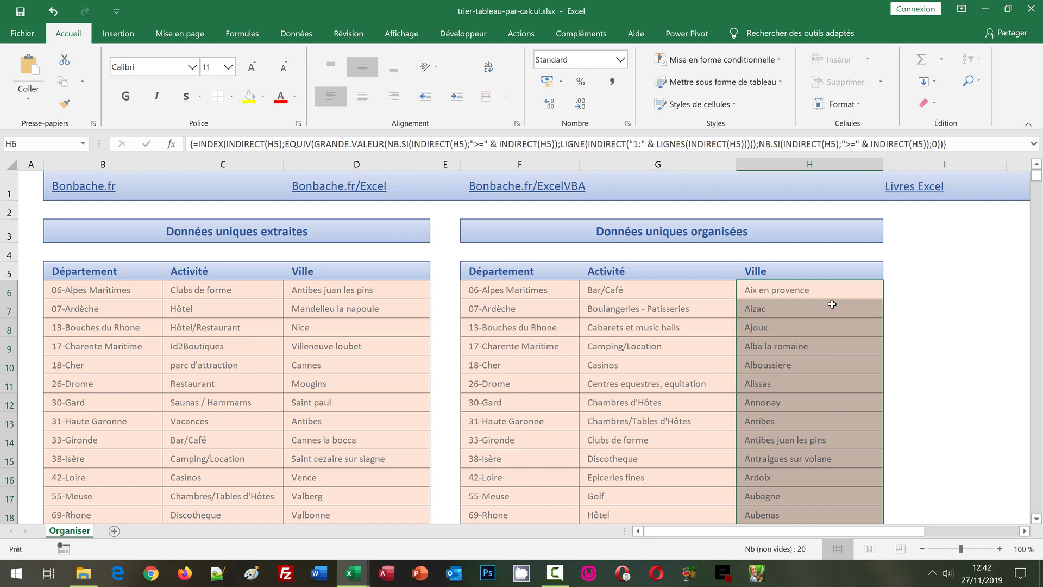
left_click(919, 355)
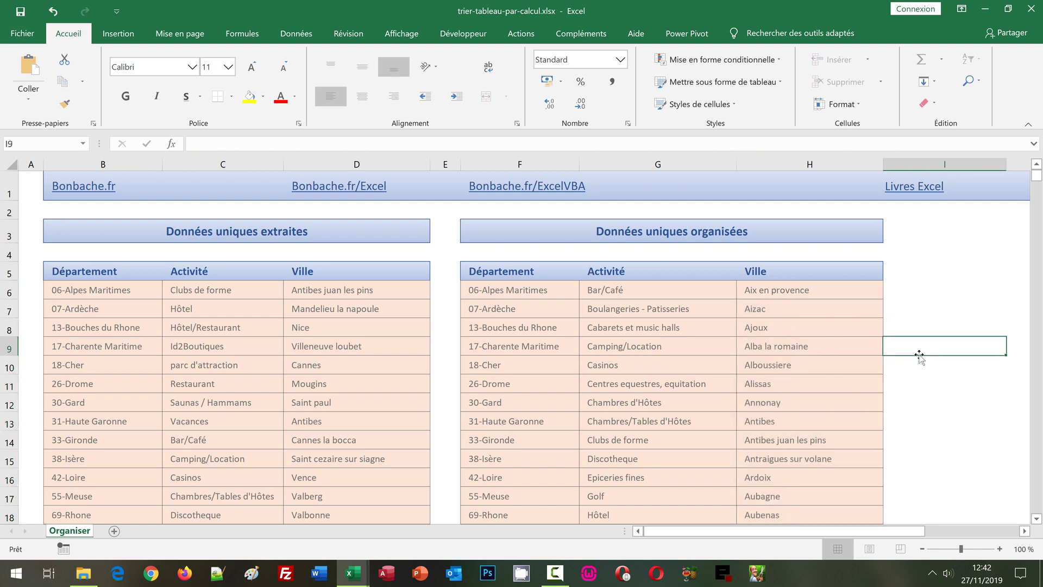